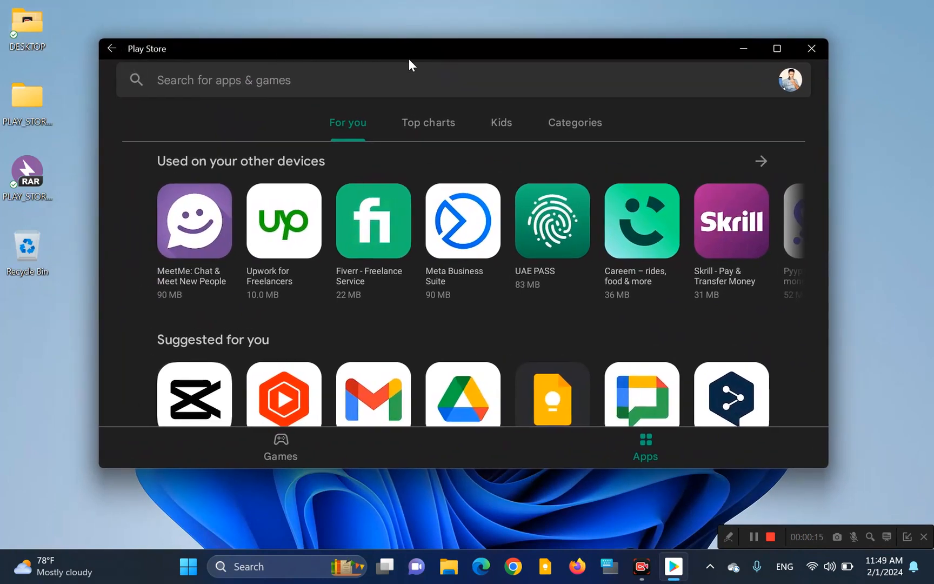
Step: View the YouTube Studio app page in the Play Store and return to the app overview
mouse_move(395, 54)
mouse_down()
mouse_move(219, 66)
mouse_move(413, 57)
mouse_up()
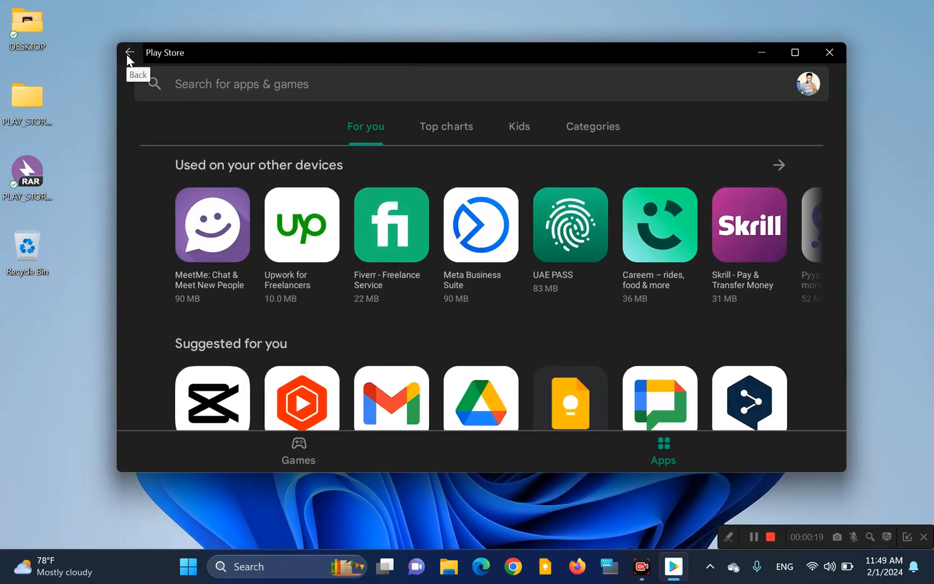
click(311, 403)
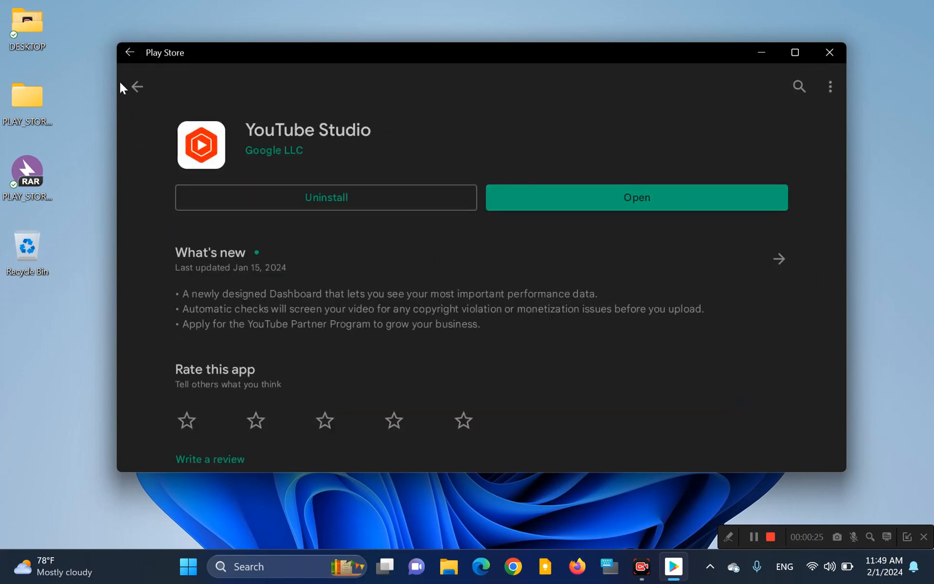
click(139, 86)
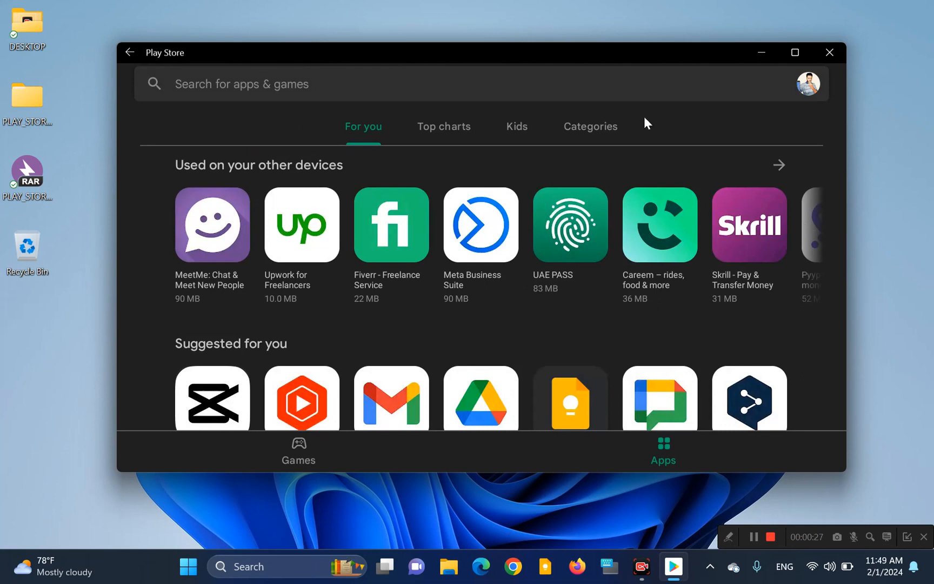
Step: Search the Play Store for the suggested game asphalt nitro
click(639, 93)
text(as)
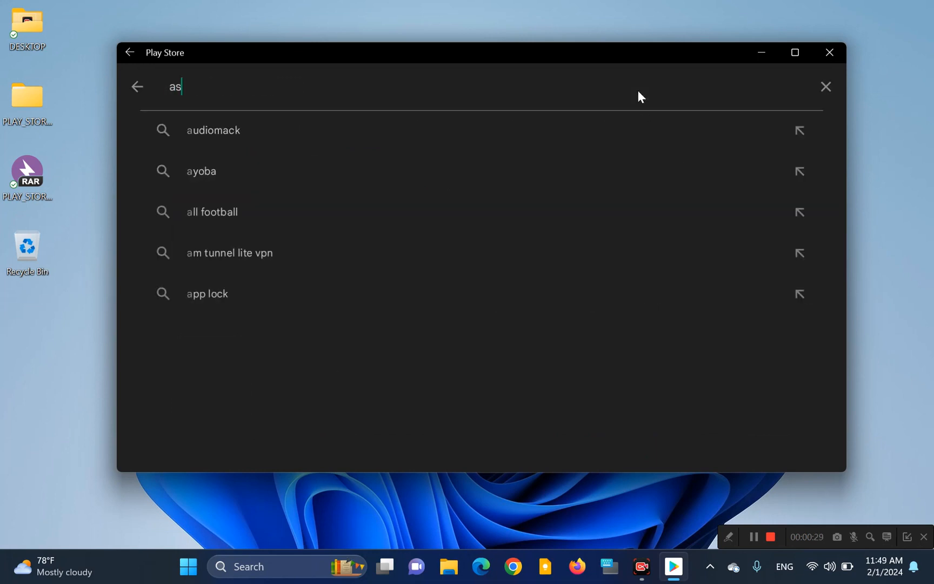
text(p)
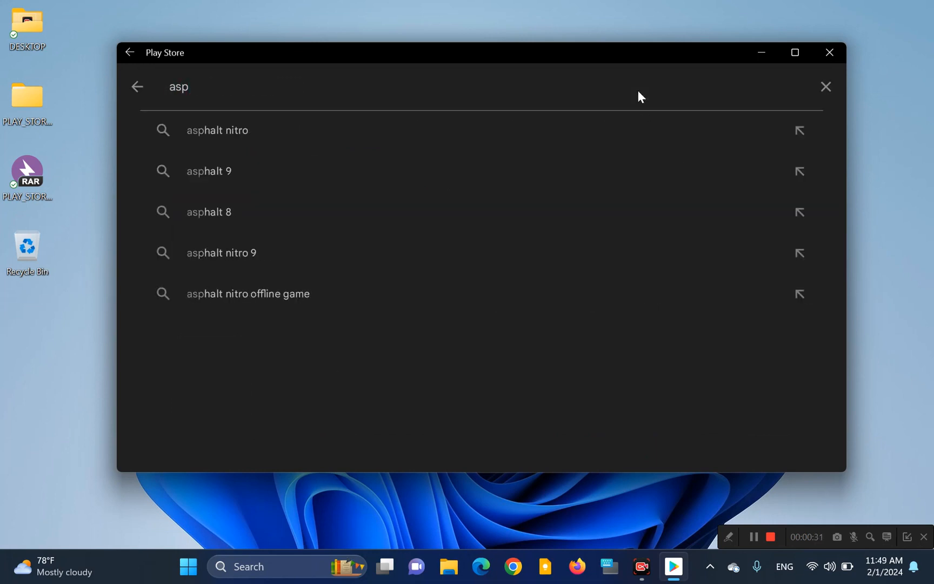
click(341, 131)
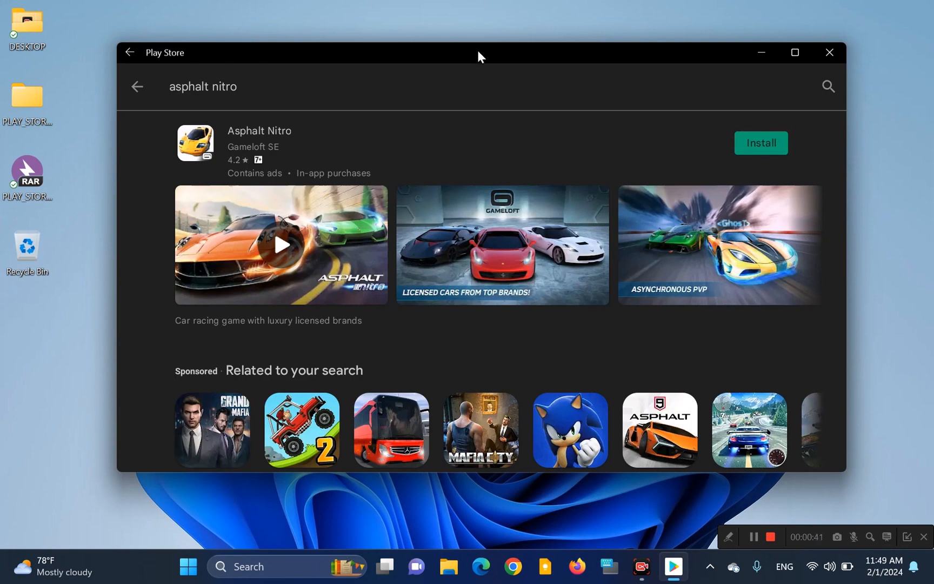
drag(478, 52, 455, 88)
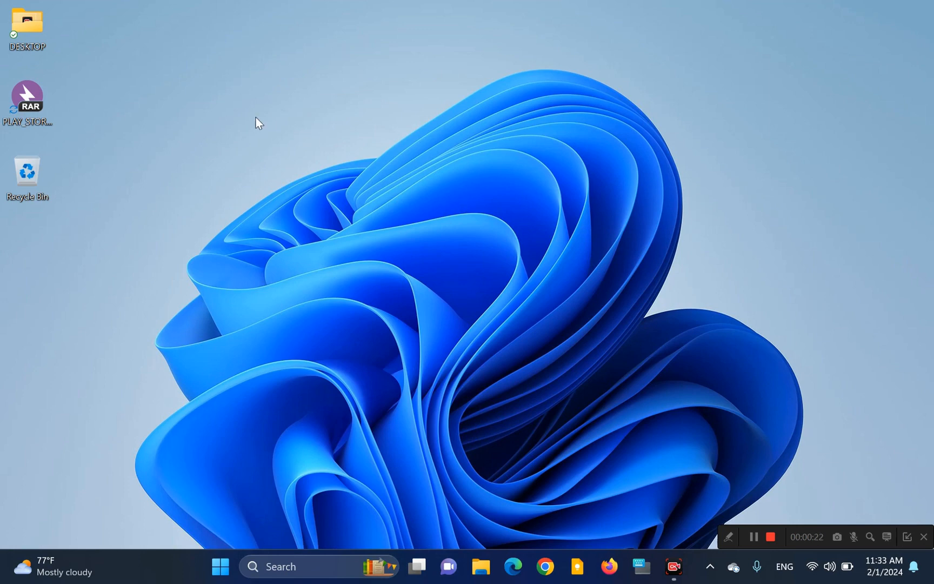
Step: Turn on Developer Mode in the Windows system settings for developers, accept the security warning, and close Settings
click(218, 576)
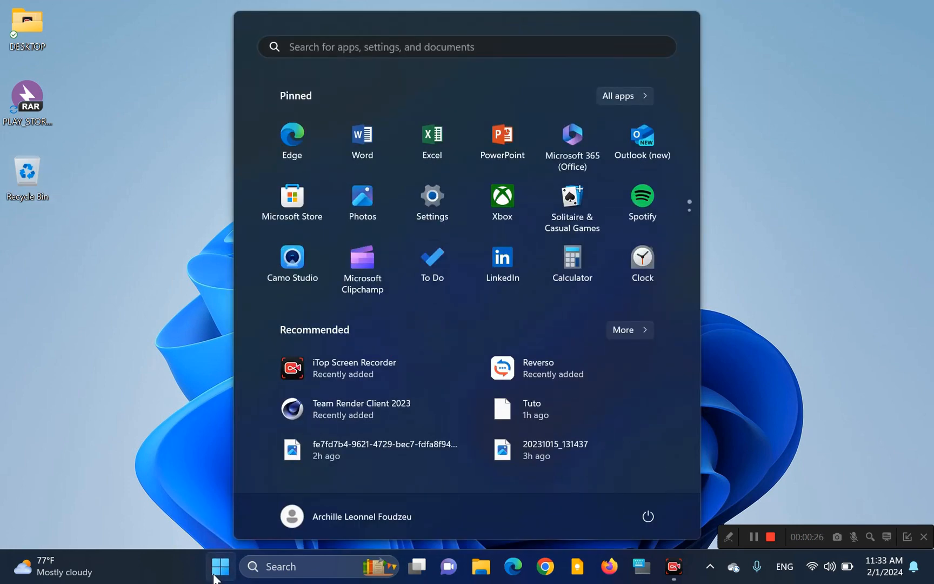
click(438, 196)
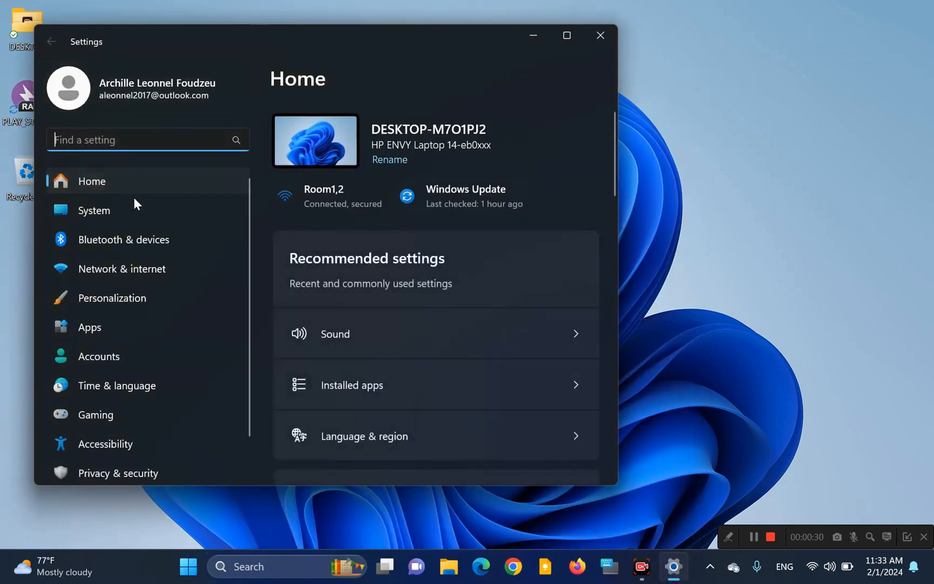
click(119, 217)
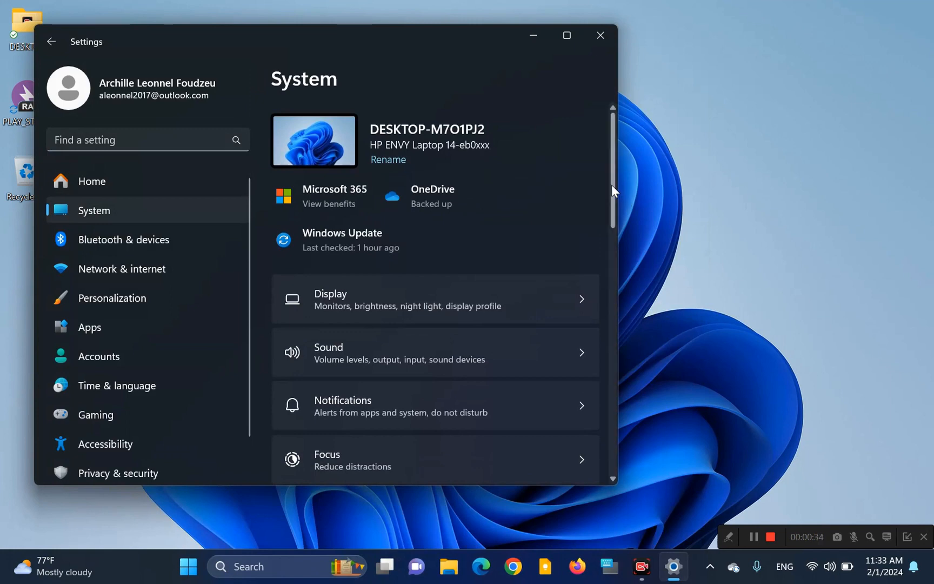
drag(613, 185, 627, 334)
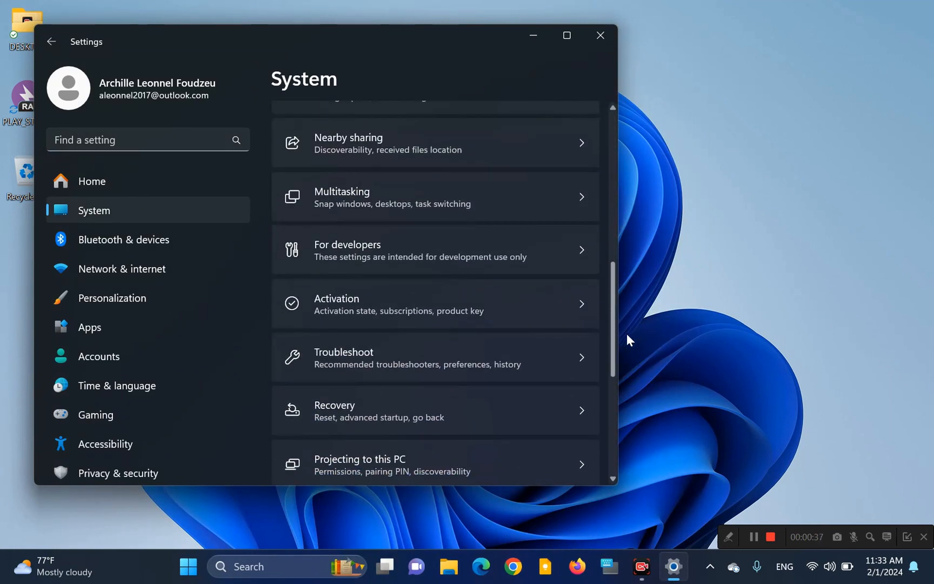
click(417, 257)
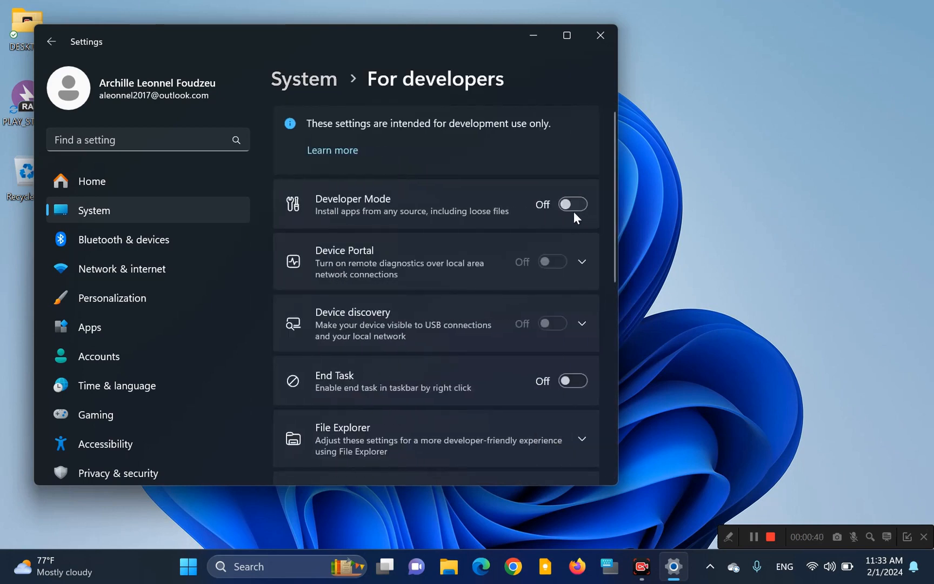
click(573, 206)
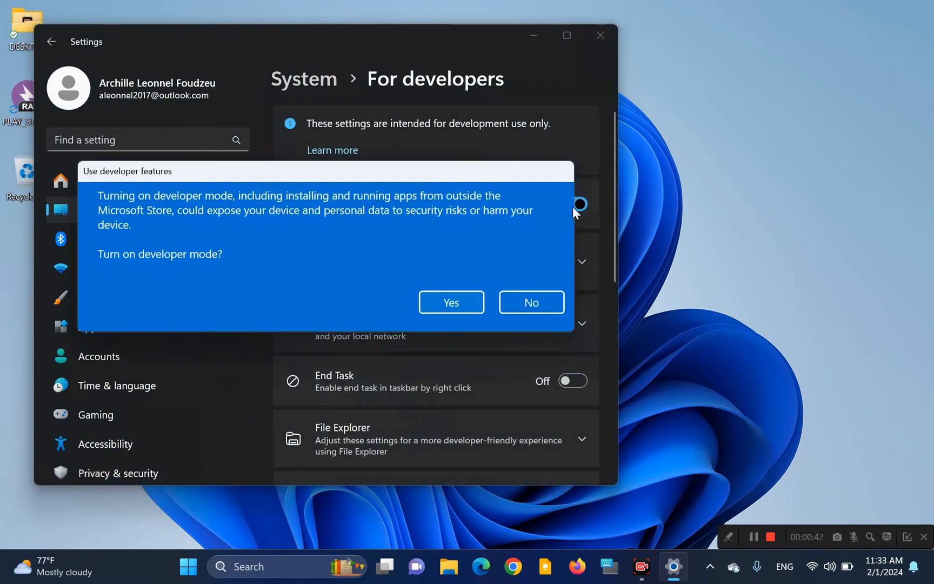
click(447, 306)
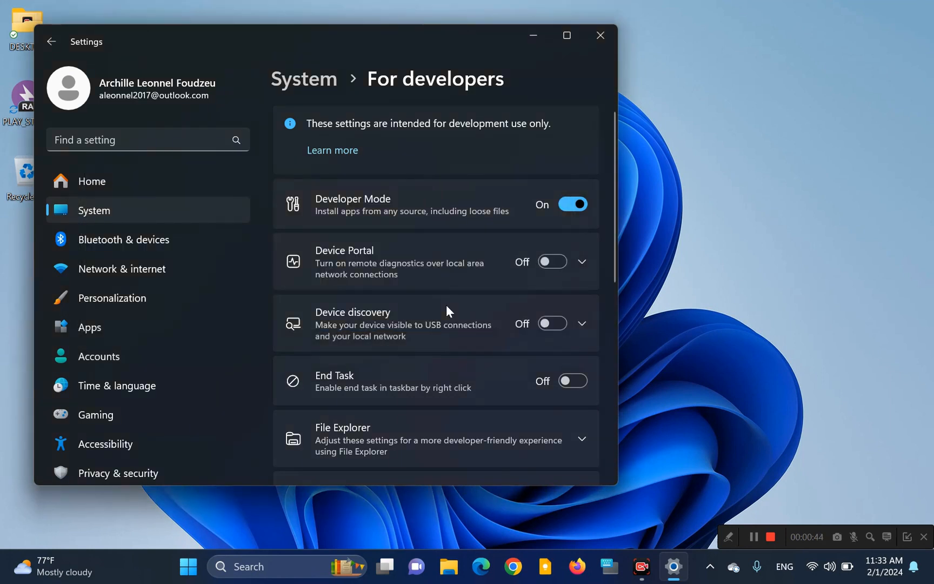
click(605, 34)
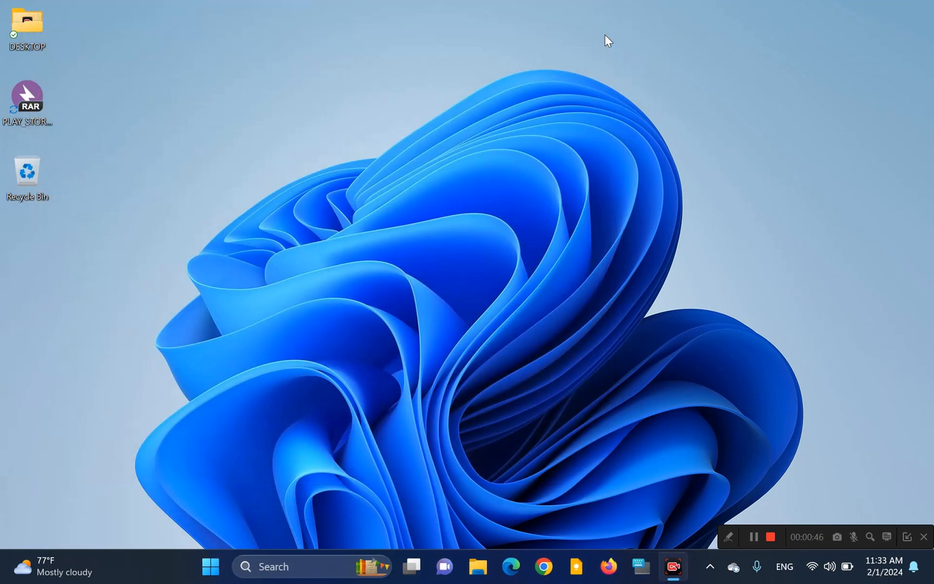
Step: Open the Windows Features dialog from the Programs section of Control Panel
click(258, 573)
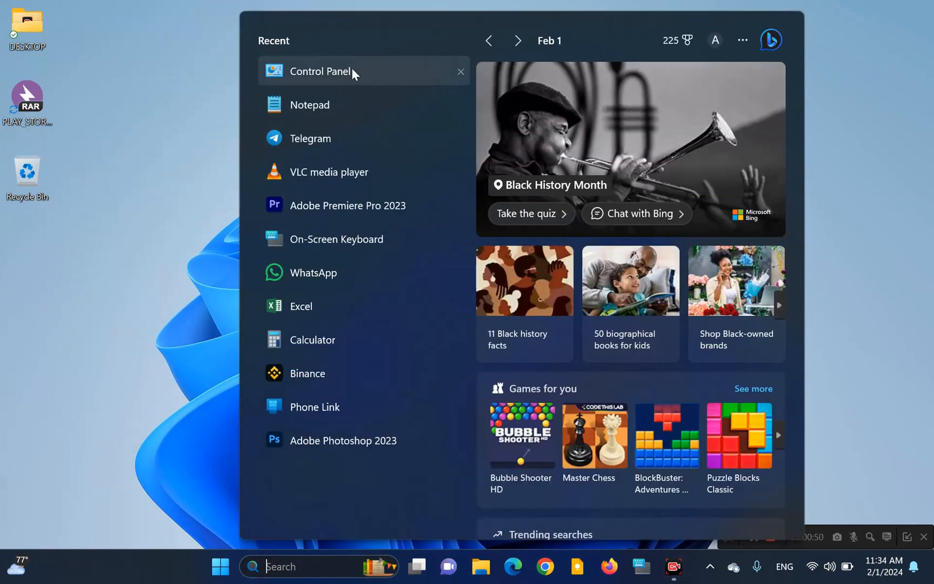
click(340, 70)
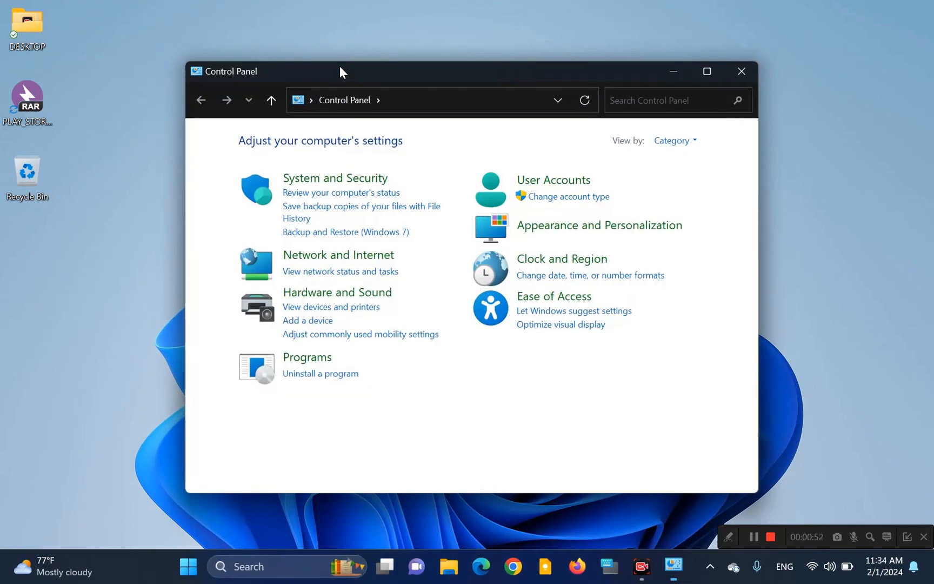
click(305, 360)
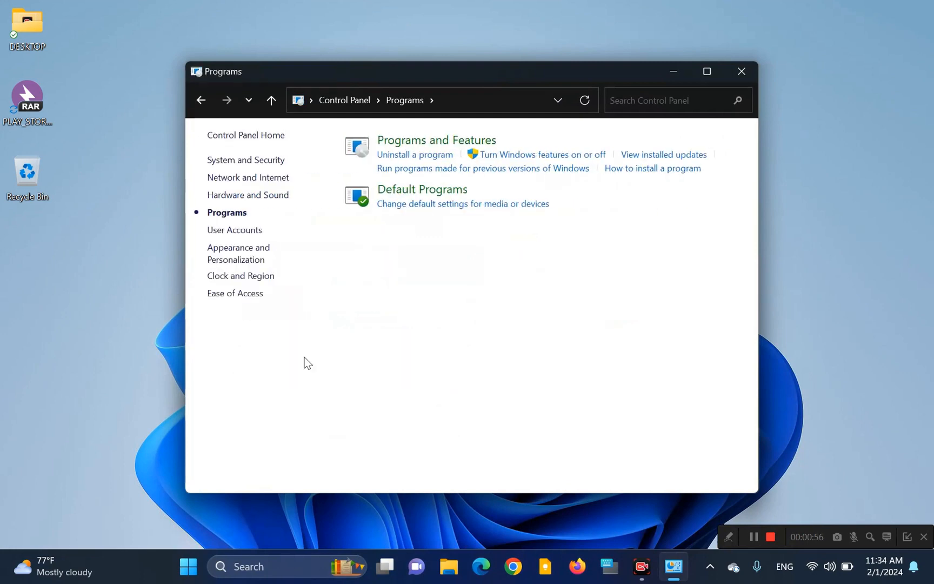
click(553, 157)
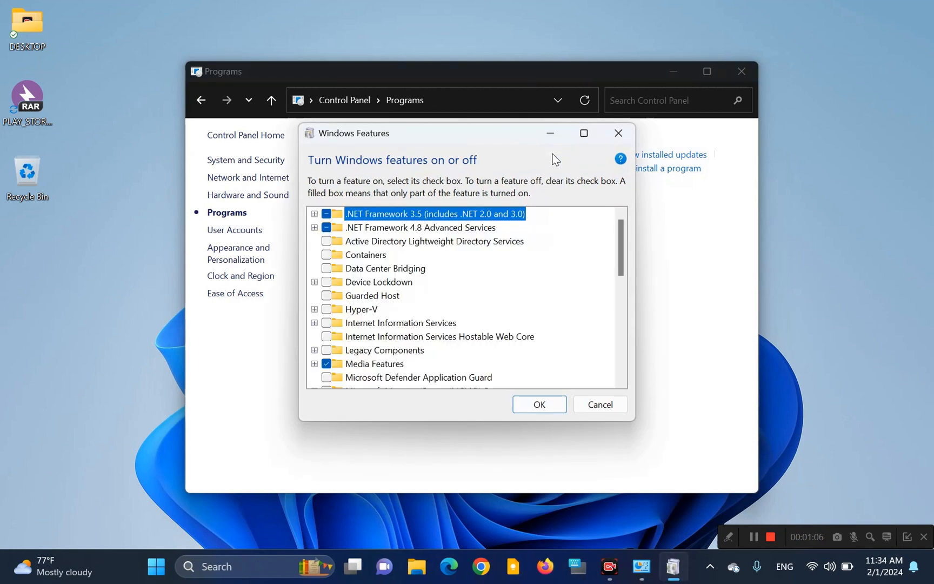
Step: Enable the Virtual Machine Platform, Windows Hypervisor Platform and Windows Subsystem for Linux features and apply the change
drag(623, 256, 619, 356)
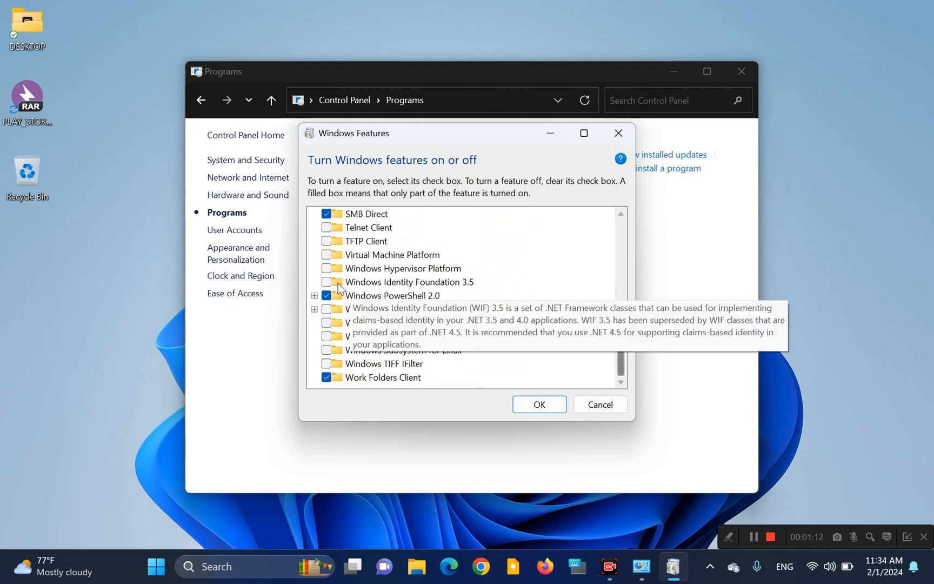
click(326, 255)
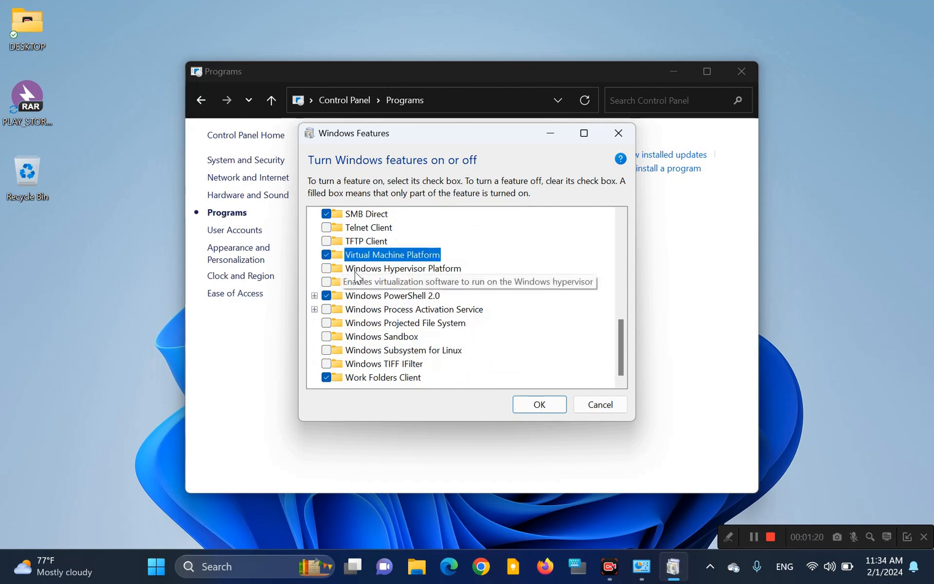
click(325, 269)
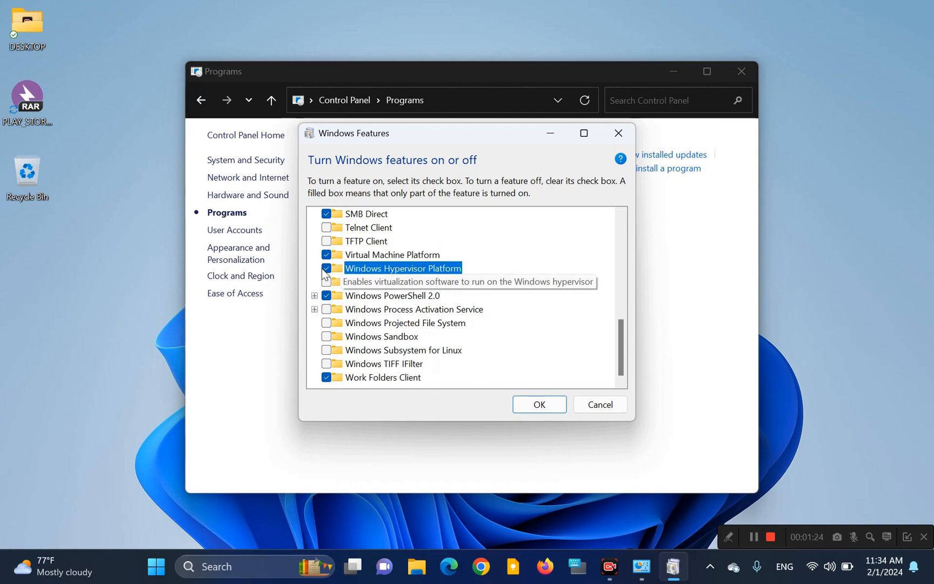
click(326, 350)
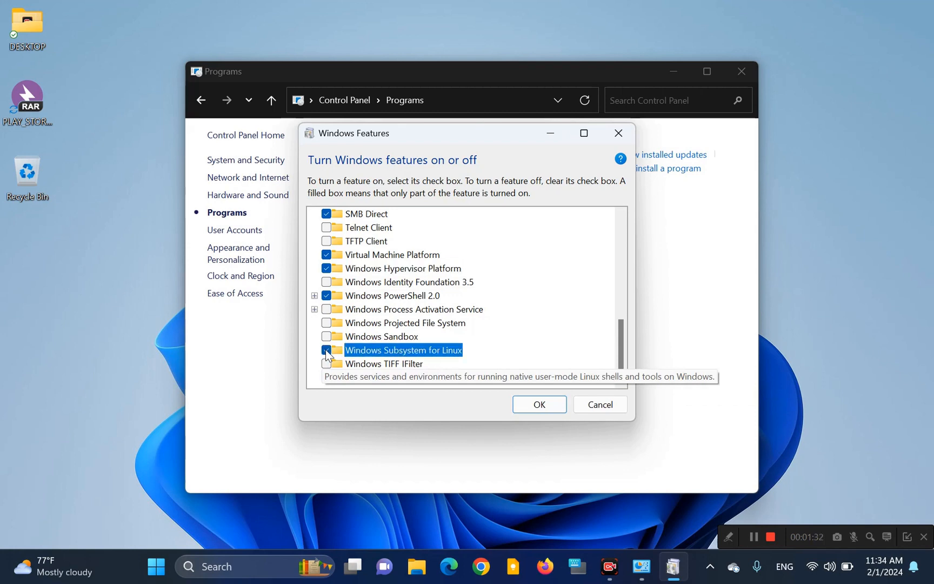
click(540, 403)
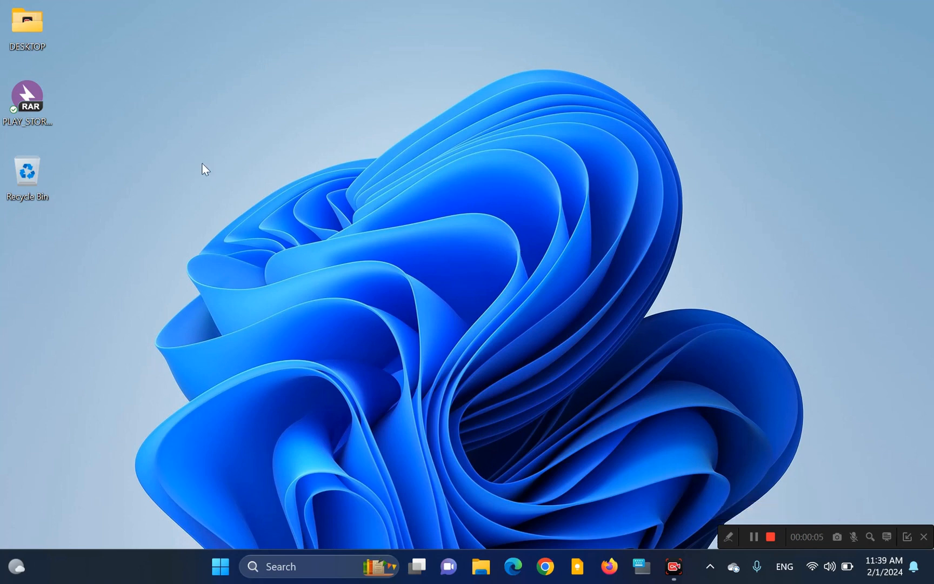
Step: Extract the desktop archive PLAY_STORE_W11_TRD.rar with Bandizip into a folder named PLAY_STORE_W11_TRD and dismiss the extraction window
click(26, 104)
mouse_move(25, 111)
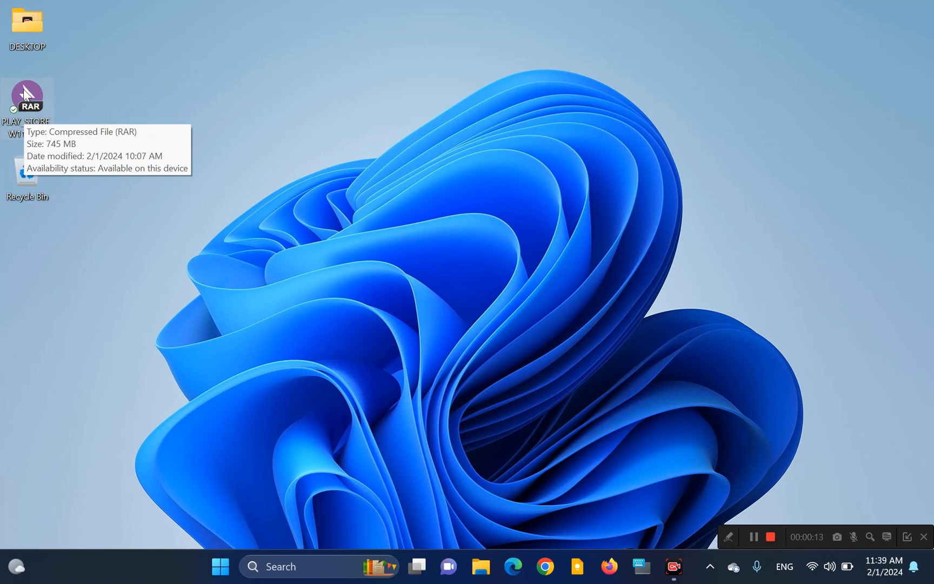
right_click(23, 97)
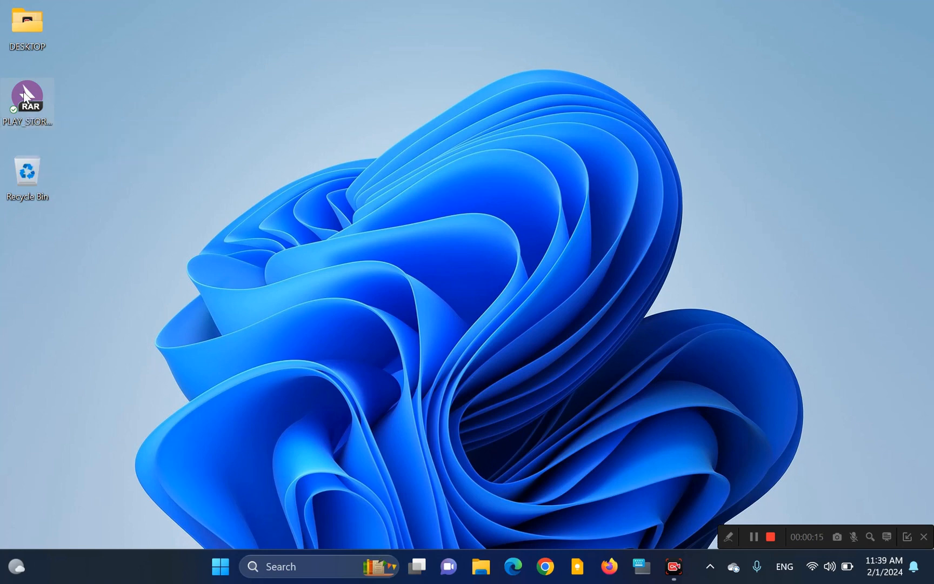
mouse_move(229, 409)
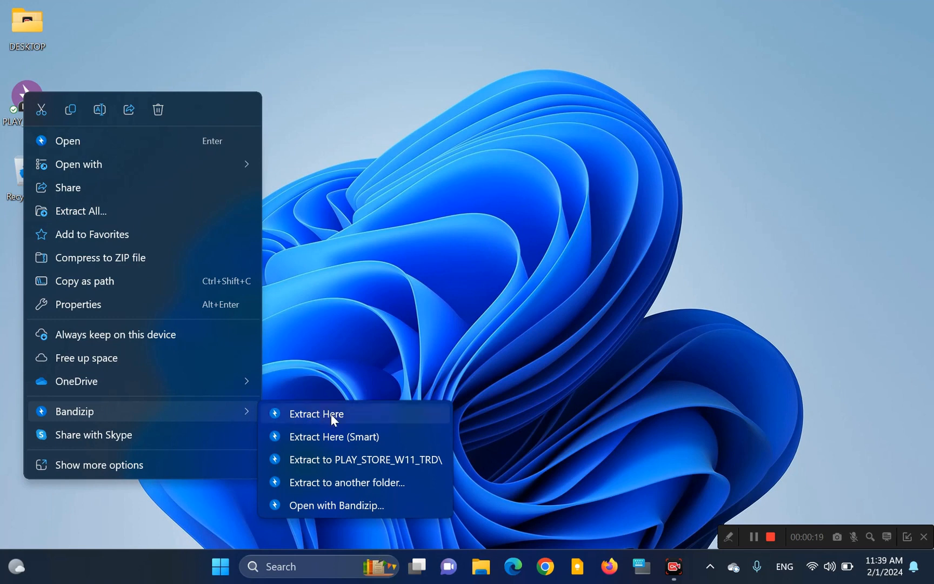
click(367, 460)
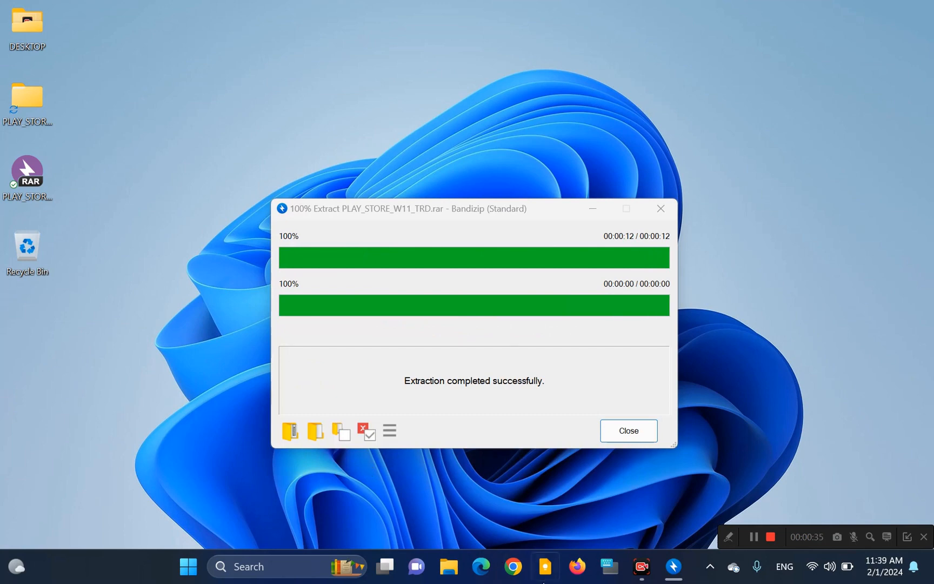
click(629, 431)
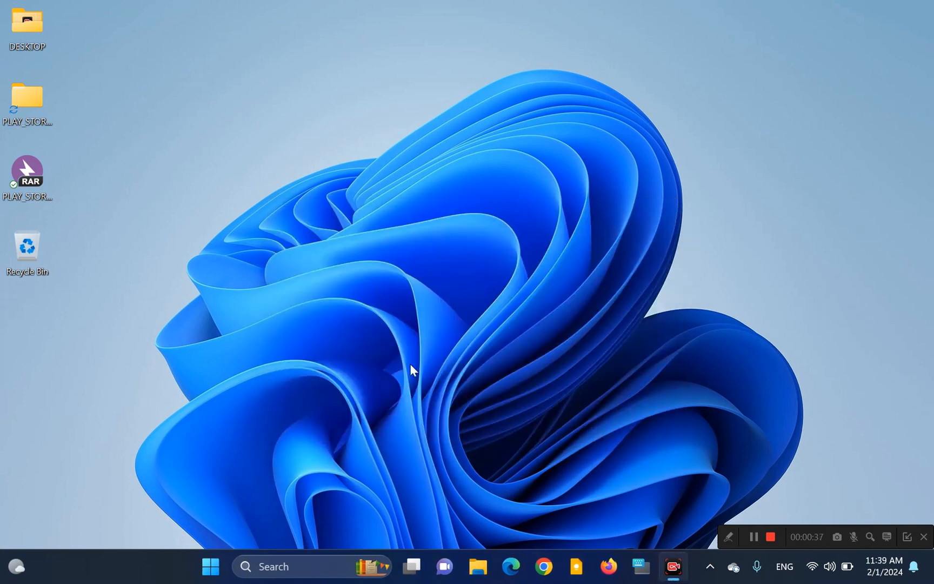
Step: Copy the inner PLAY_STORE_W11_TRD folder from the extracted desktop folder to the root of Local Disk (C:)
double_click(36, 99)
click(506, 166)
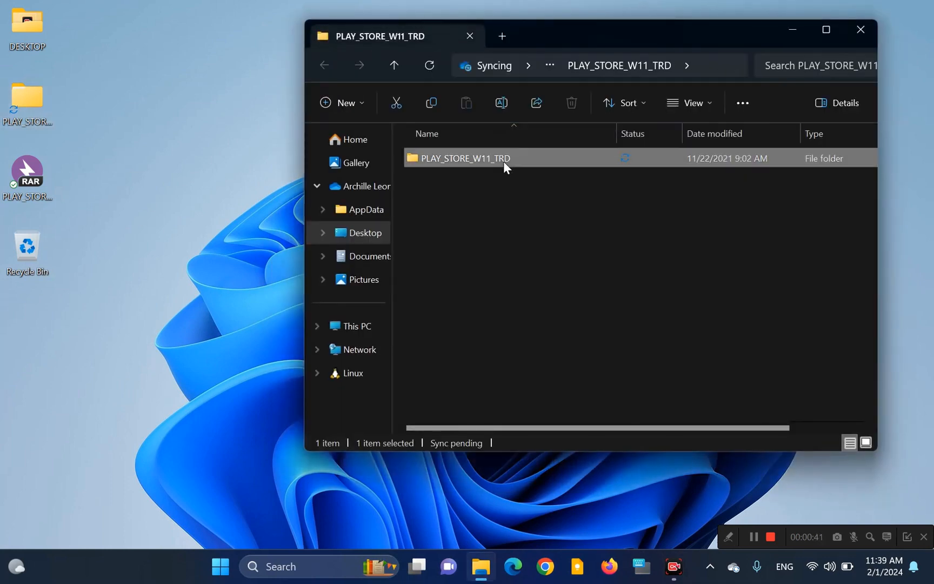
right_click(504, 161)
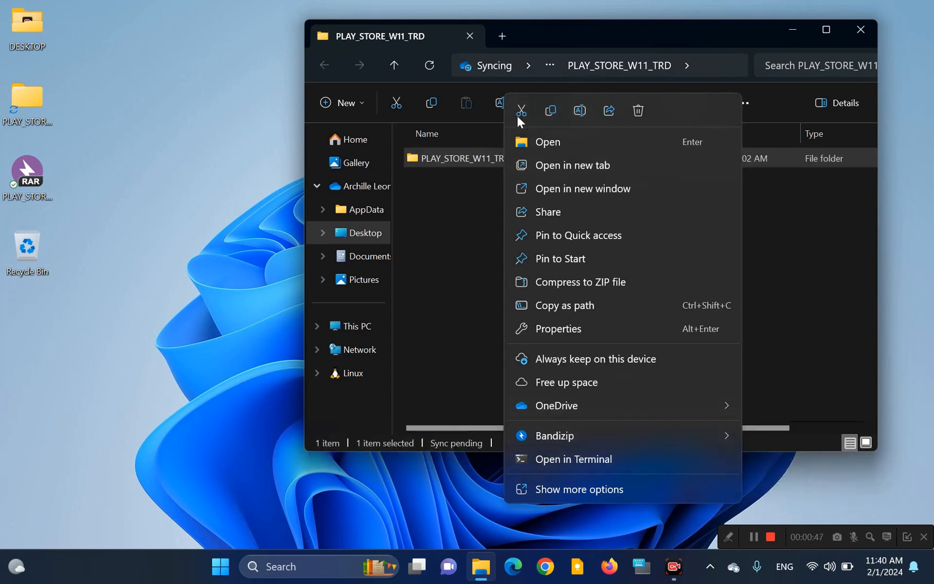
click(548, 111)
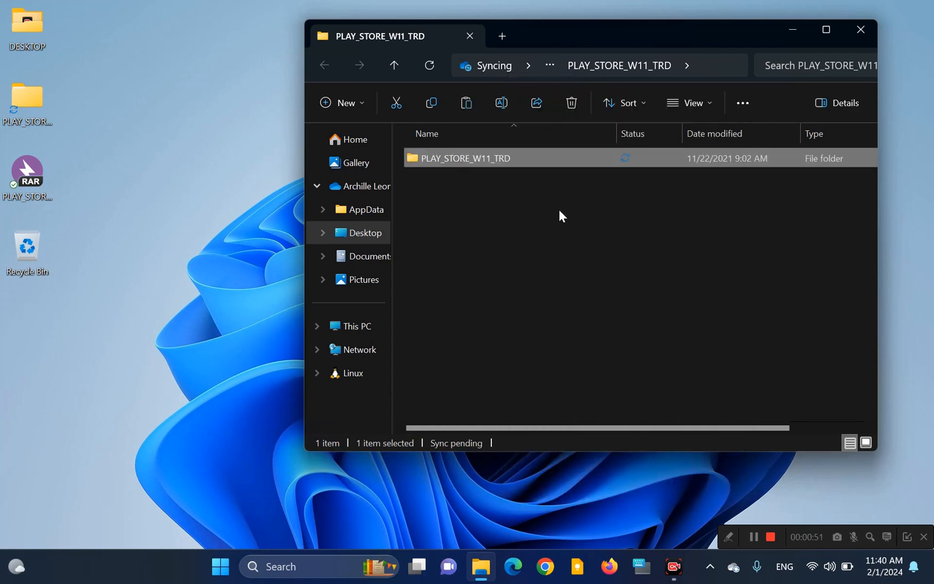
click(372, 327)
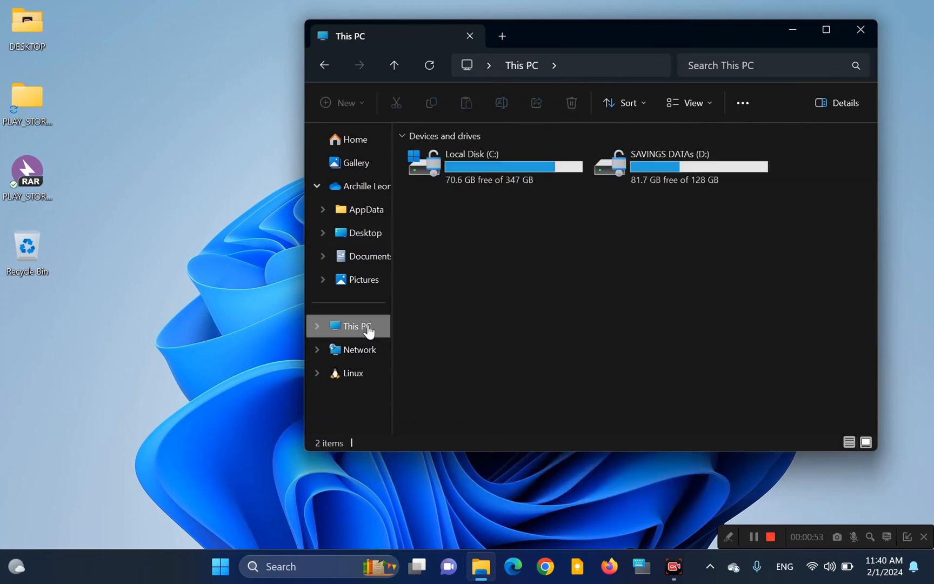
double_click(512, 173)
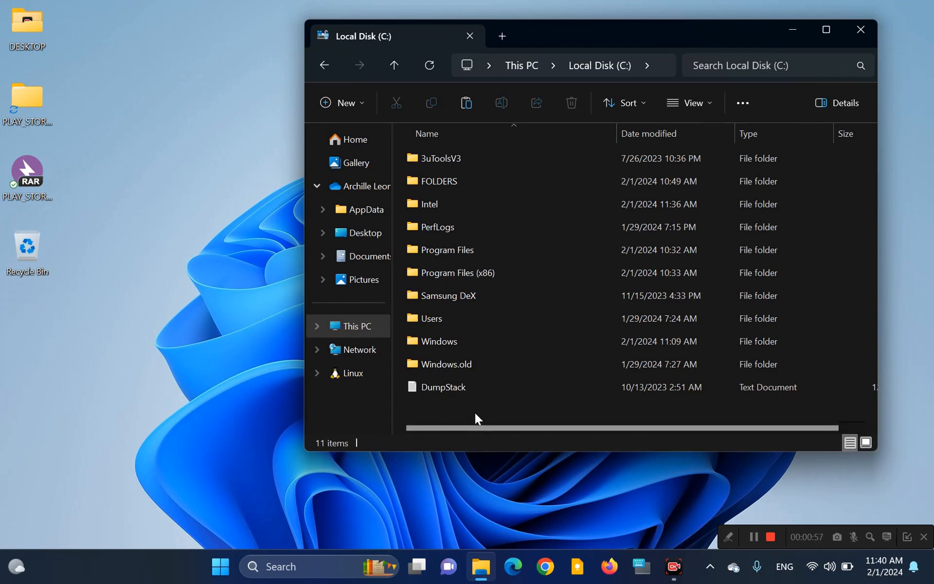
key(ctrl+v)
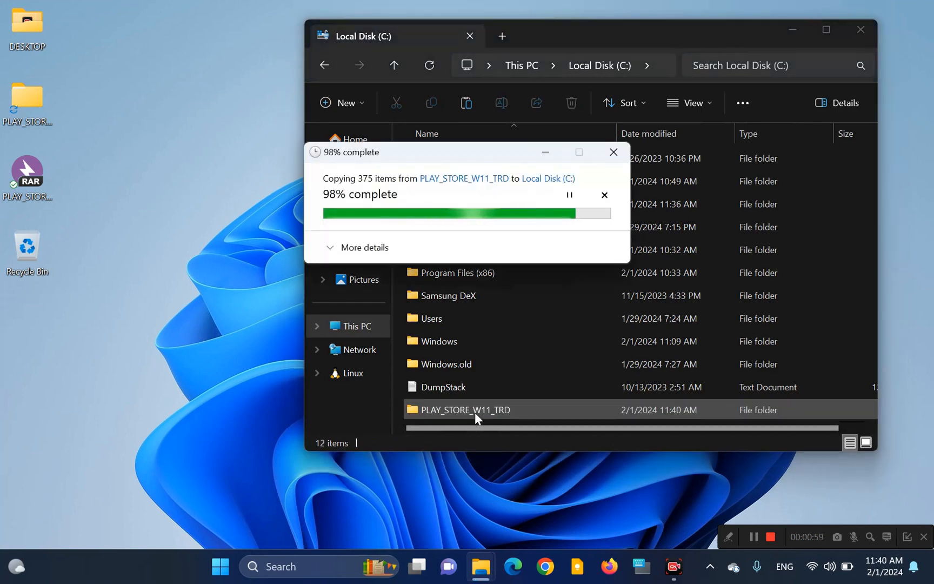
Step: Run SETUPx64 from the copied PLAY_STORE_W11_TRD folder on drive C as administrator, and close the console and folder windows once it finishes
double_click(474, 409)
click(475, 410)
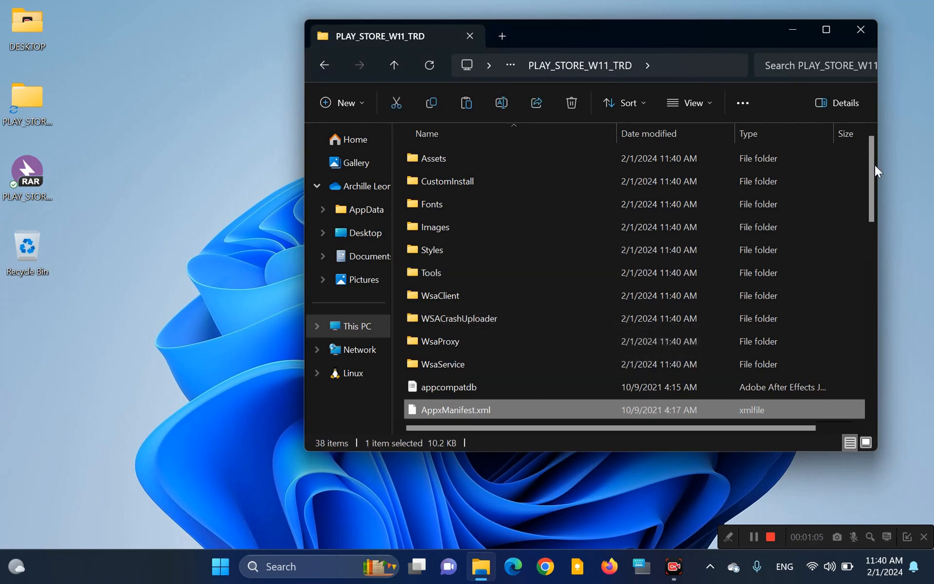
drag(870, 190, 871, 338)
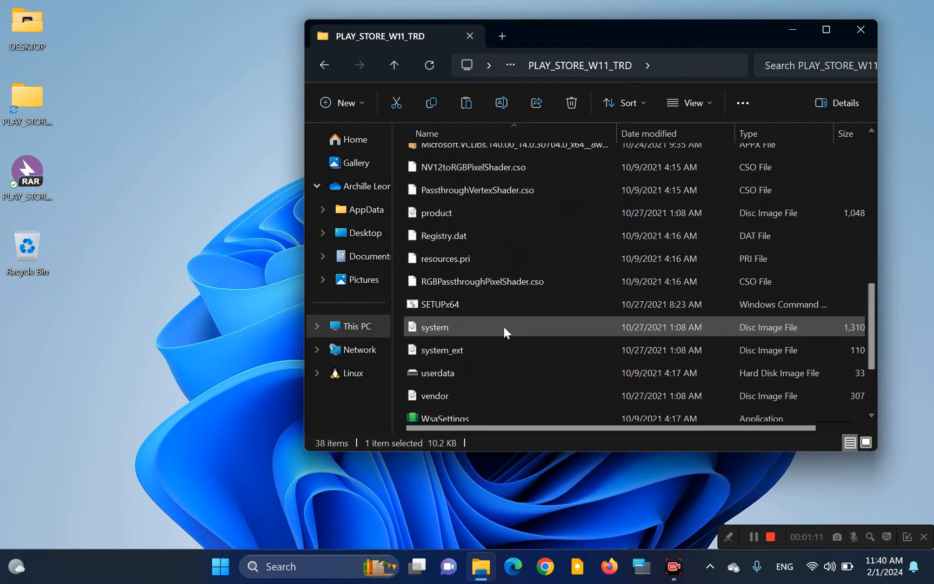
click(482, 304)
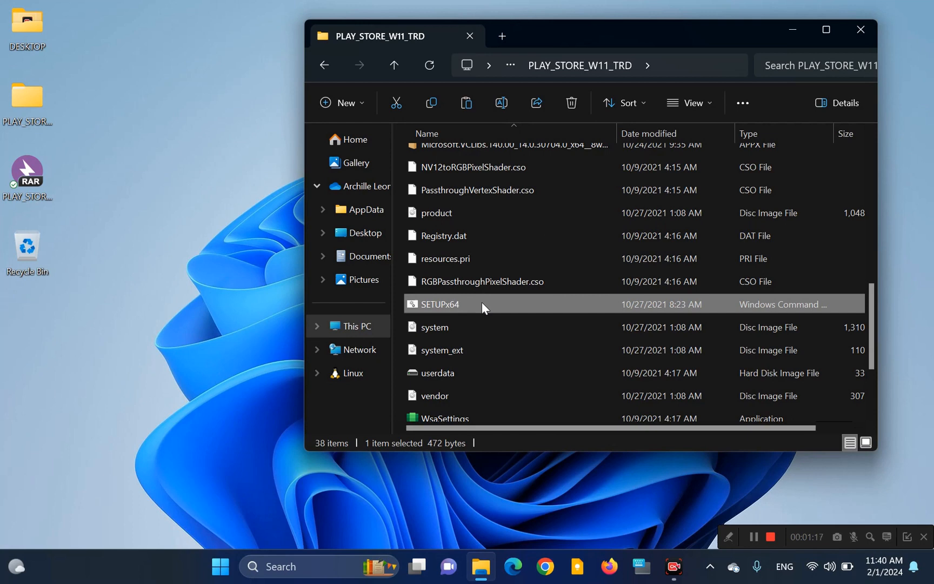
right_click(482, 302)
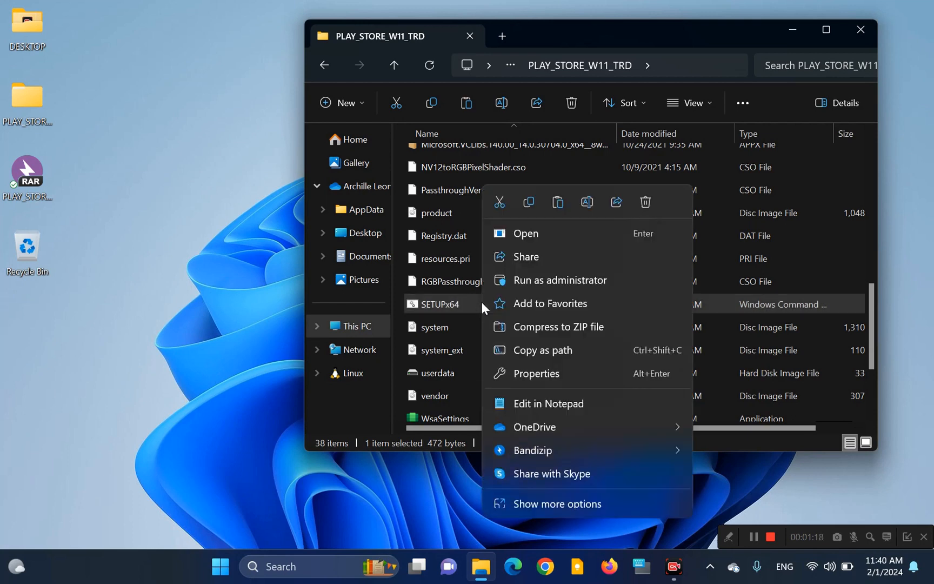
click(537, 285)
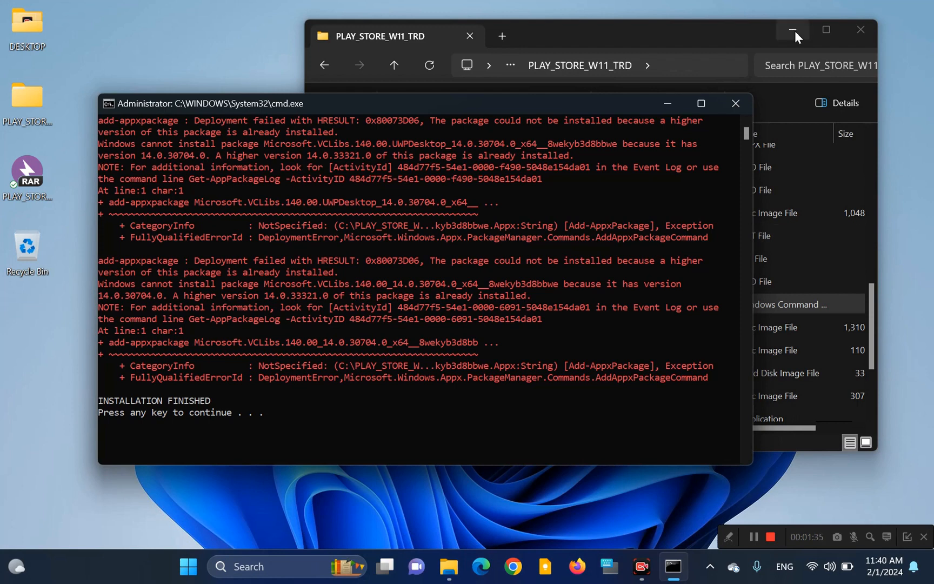
click(740, 101)
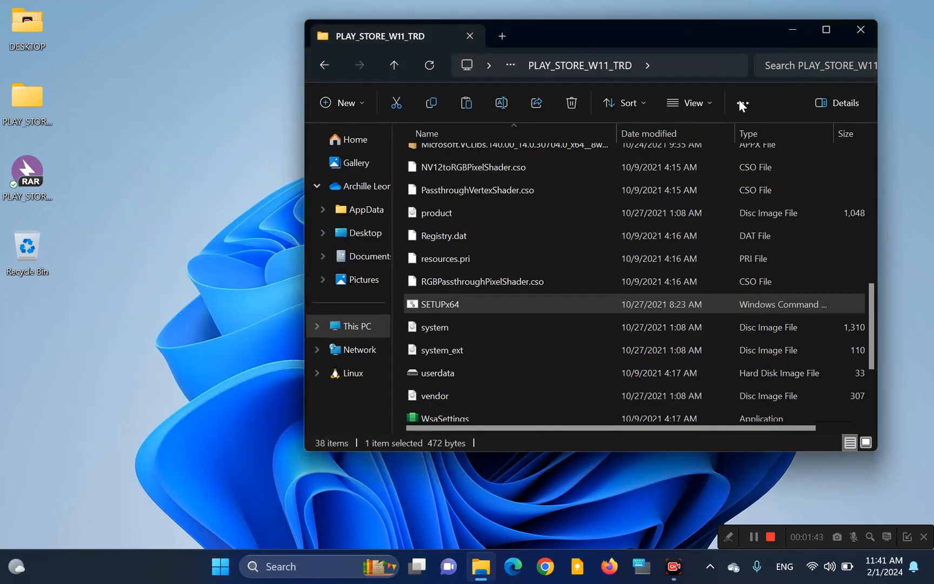
click(860, 30)
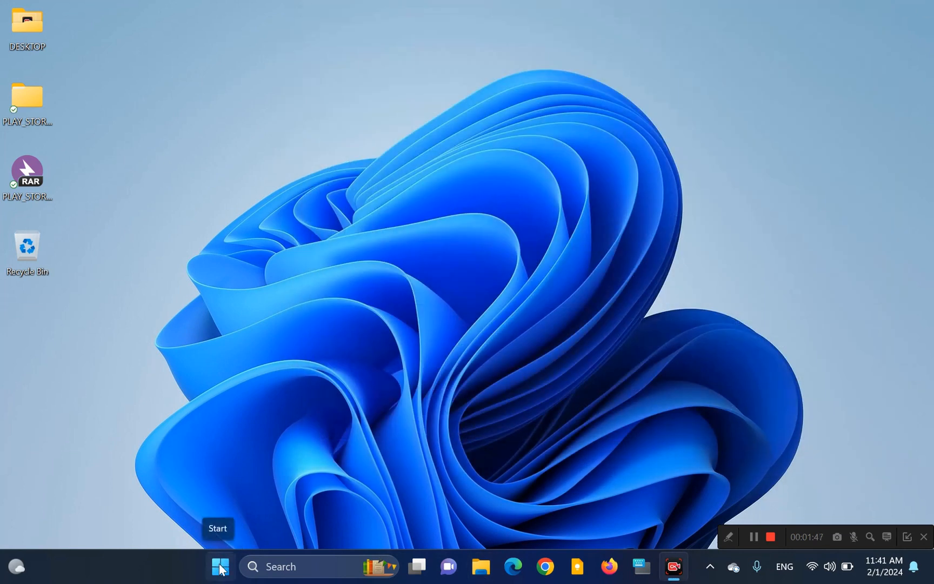
Step: Launch the recently added Windows Subsystem for Android app from the Start menu
click(220, 559)
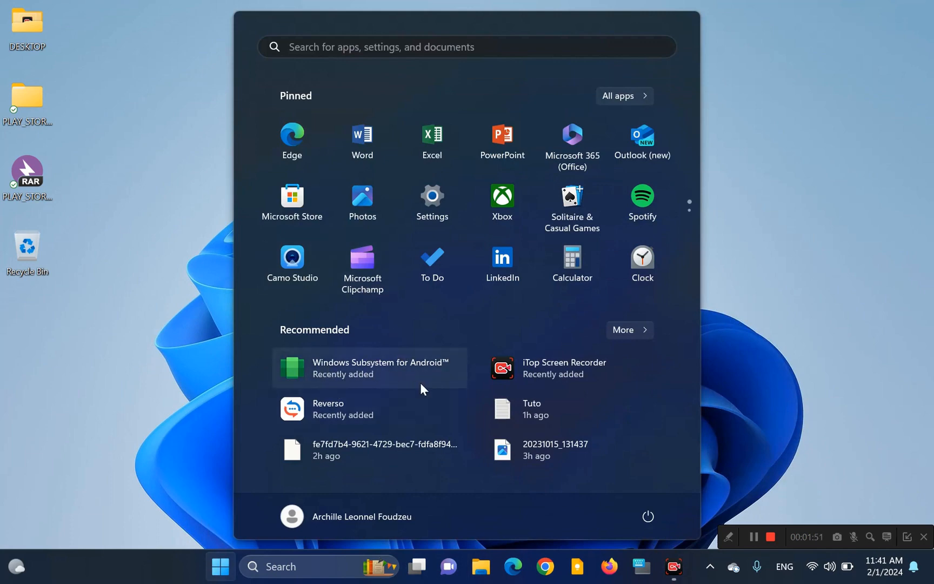
right_click(354, 373)
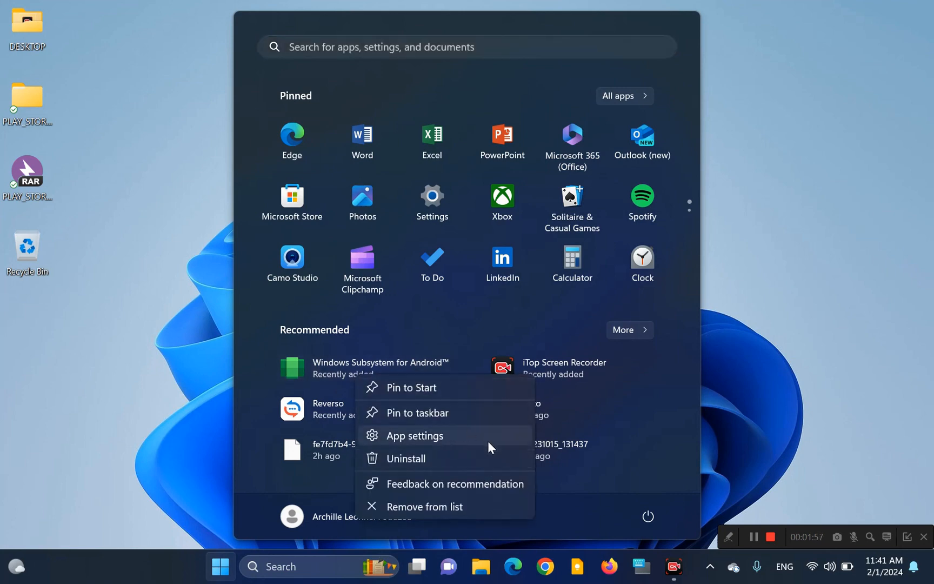
right_click(315, 365)
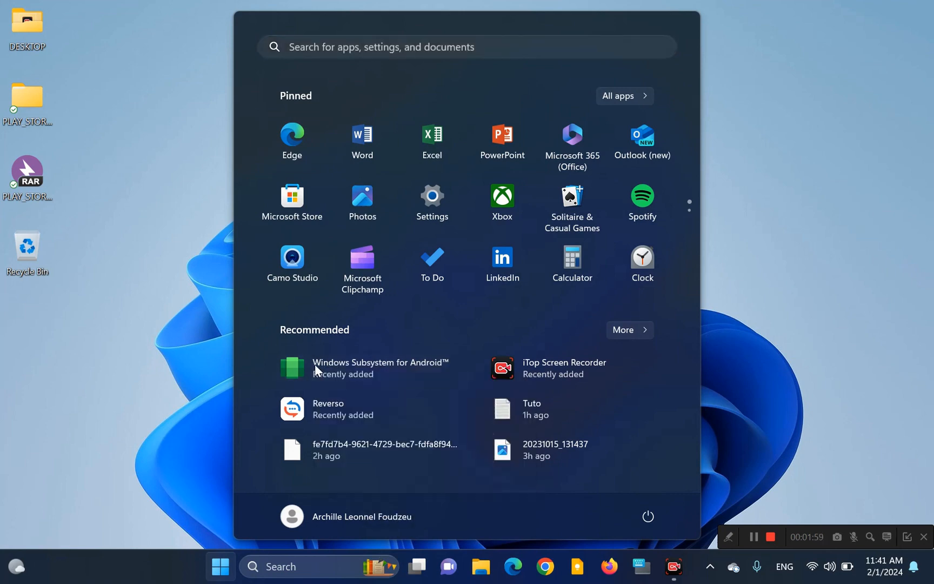
right_click(315, 364)
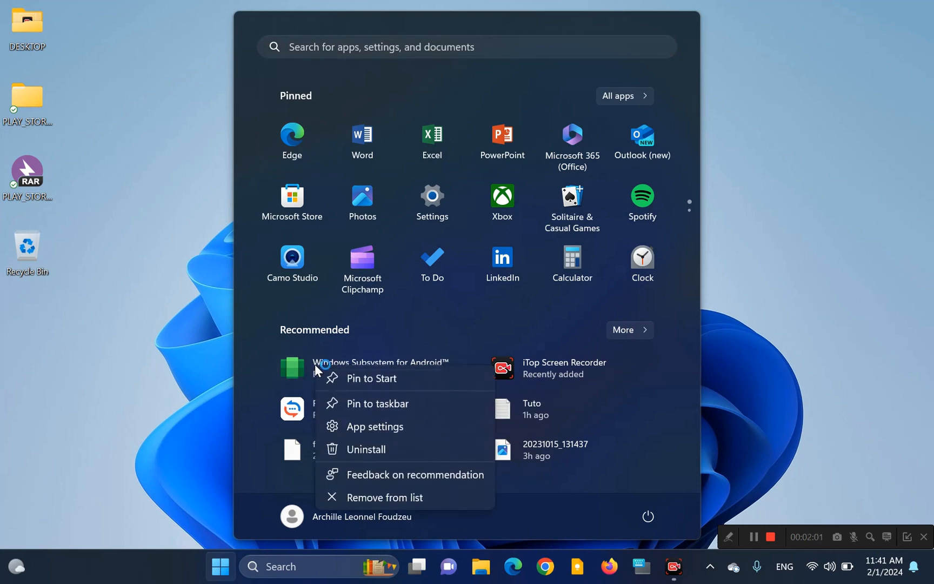
click(302, 368)
click(302, 368)
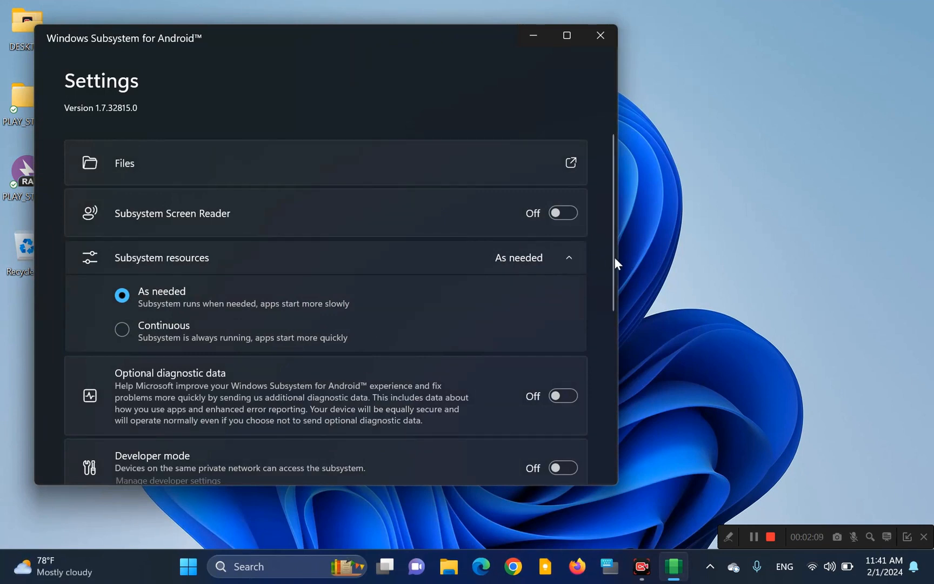
Step: Turn on the subsystem's Developer mode and open Manage developer settings, continuing with diagnostic data shared and allowing public and private network access
drag(611, 253, 614, 359)
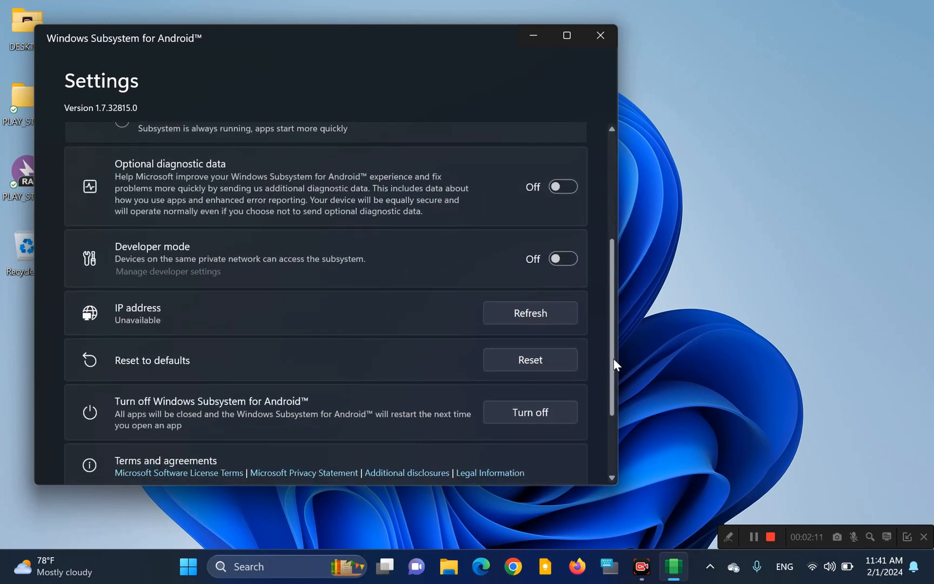
click(559, 258)
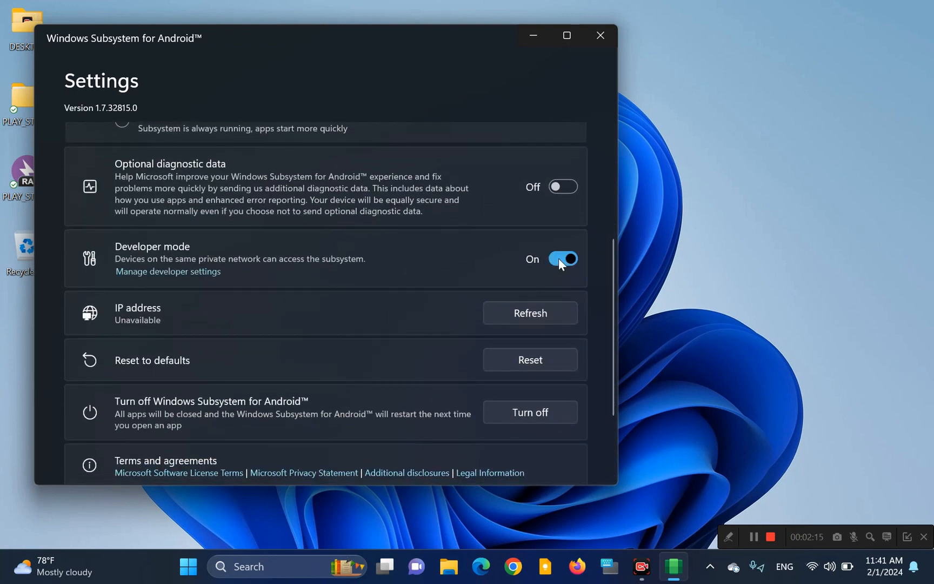
click(185, 277)
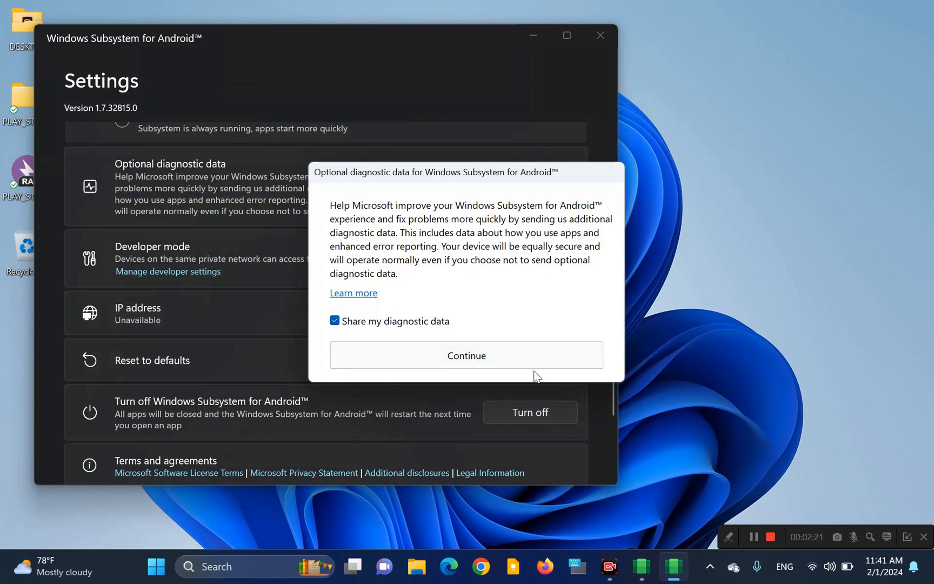
click(534, 365)
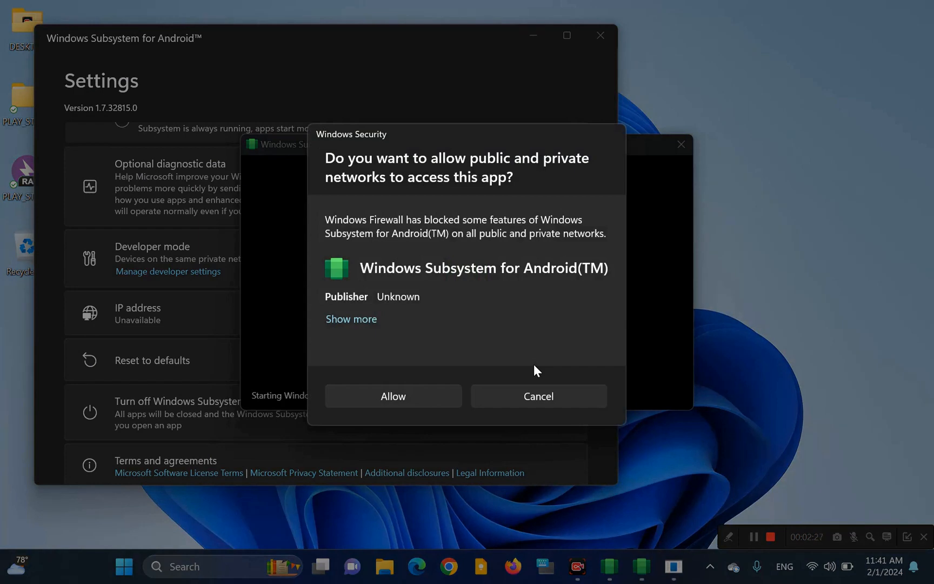
click(408, 394)
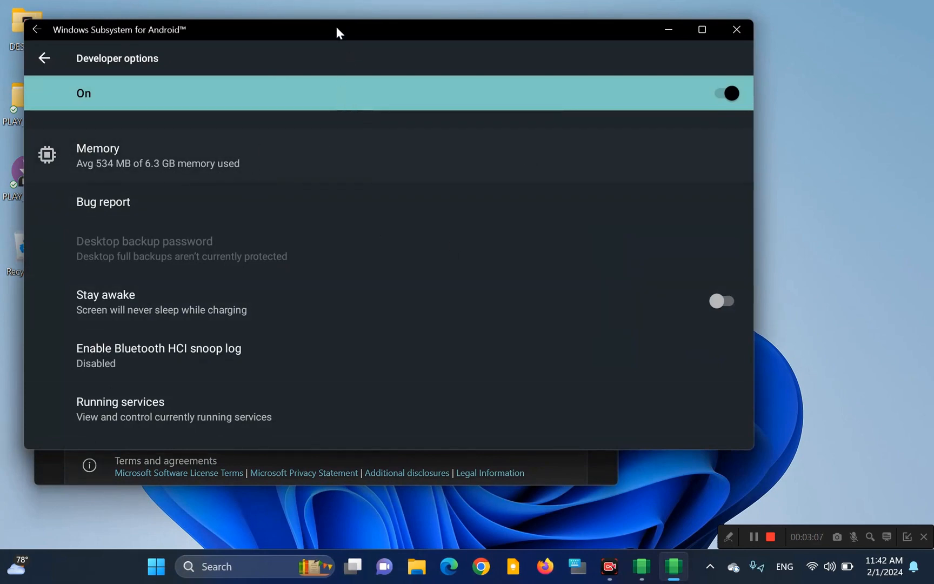
Step: Dismiss the ad notice, leave the Developer options window and check the recently added apps in the Start menu
drag(336, 32, 399, 33)
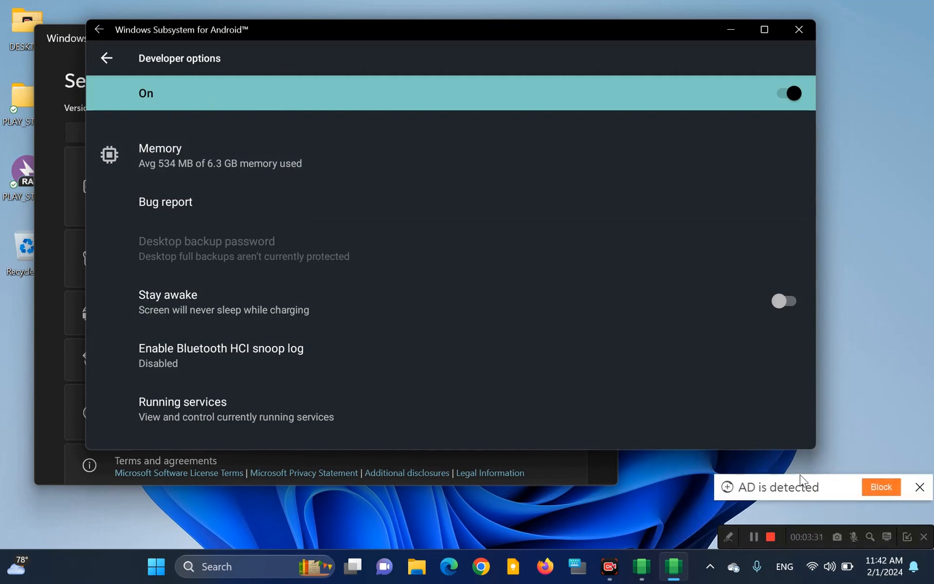
click(920, 487)
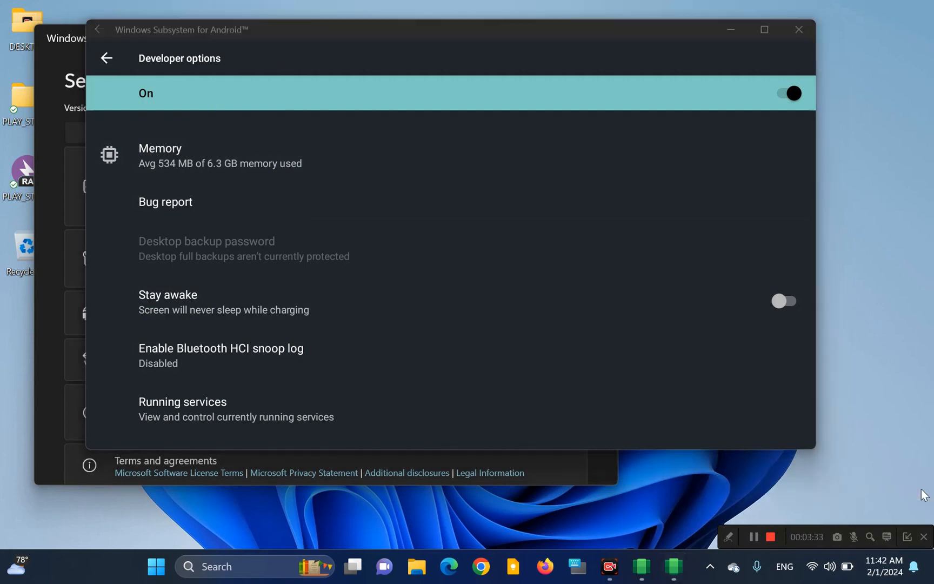
click(107, 58)
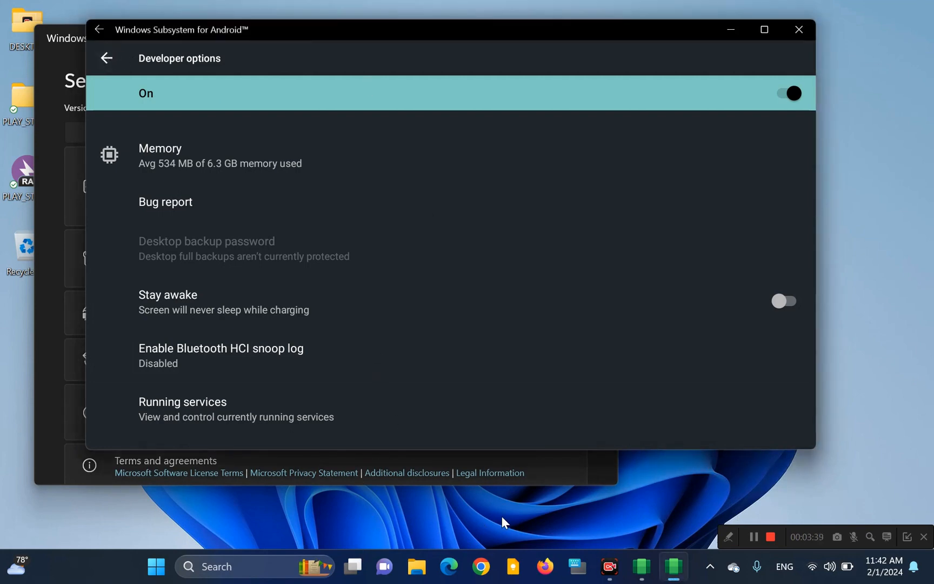
click(157, 568)
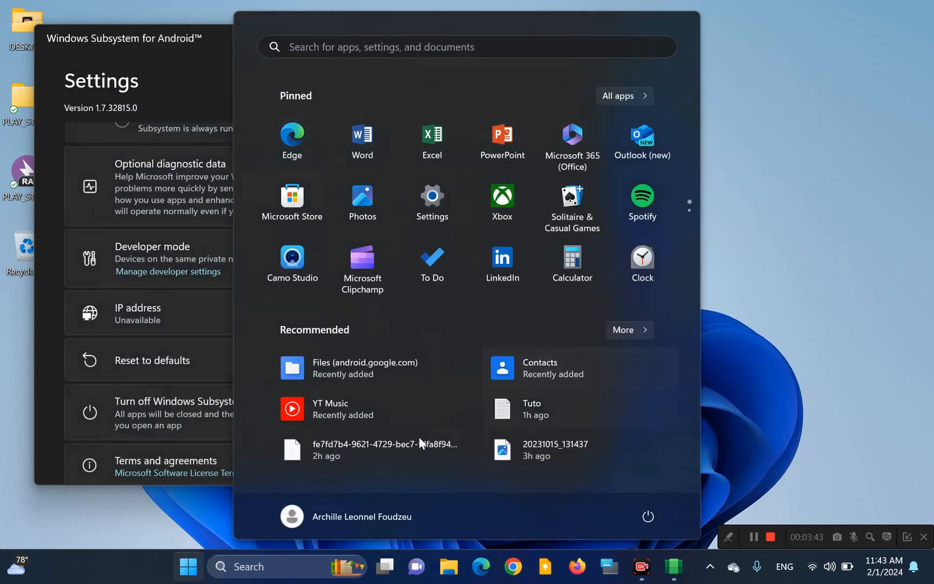
click(811, 287)
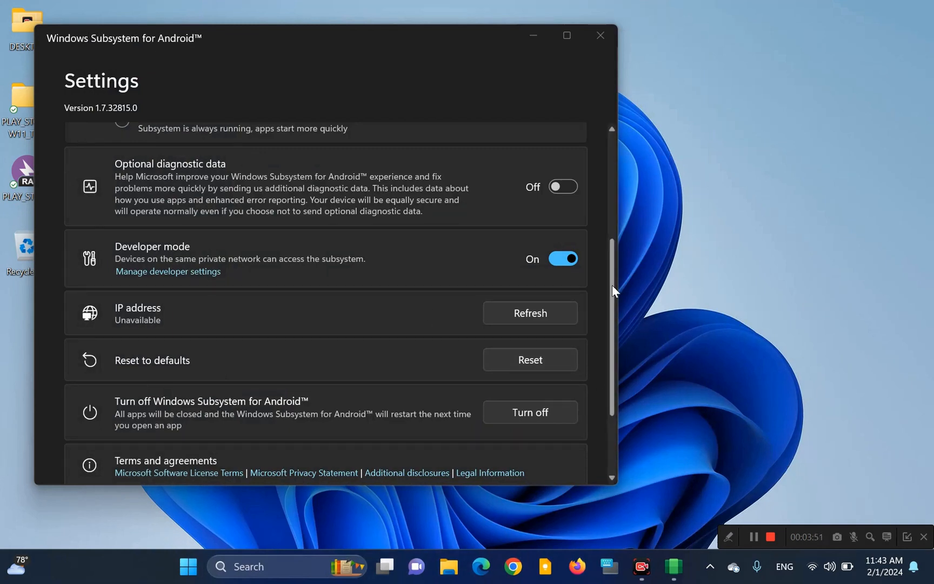
Step: Open Play Protect from the Google Play Store notification and close the Windows Subsystem for Android settings window
drag(613, 287, 611, 241)
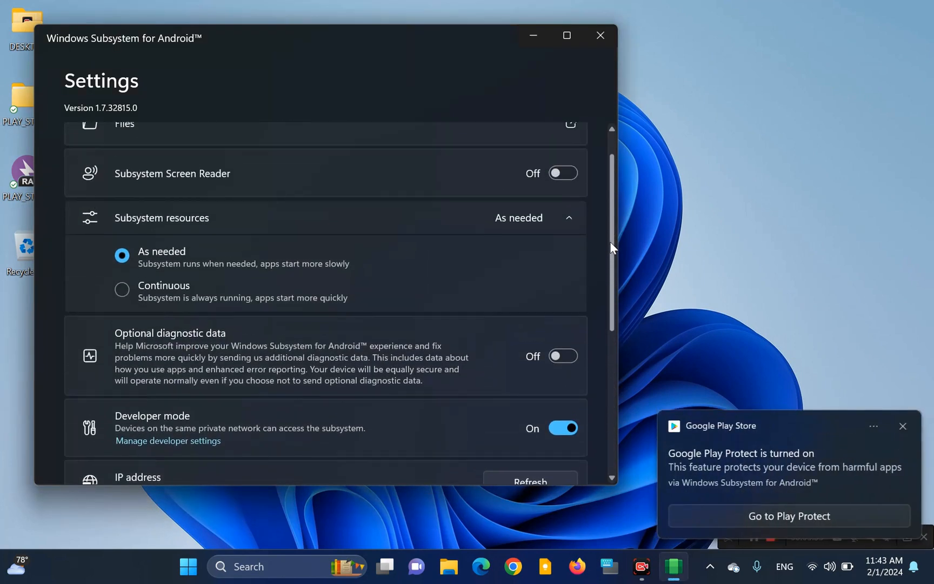
click(799, 511)
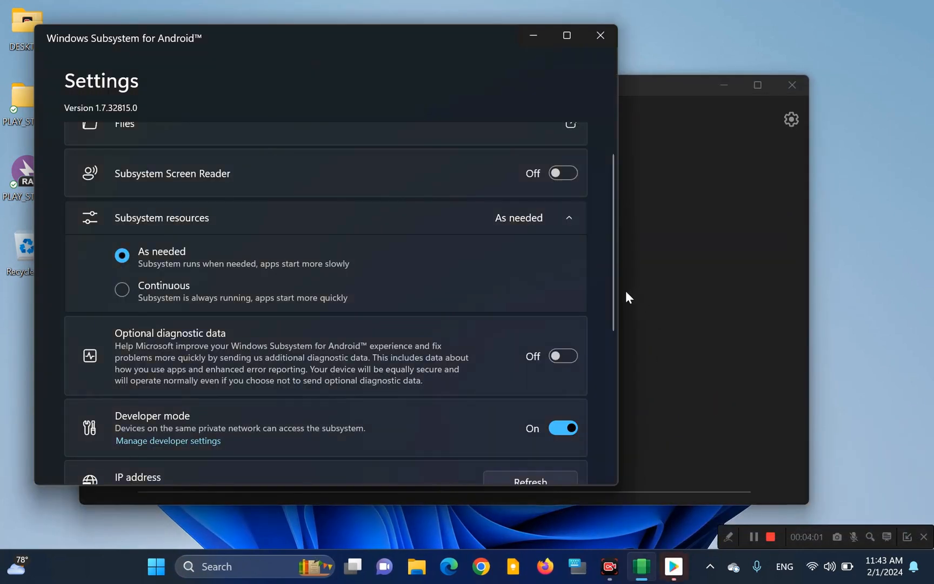
scroll(610, 220, up, 1)
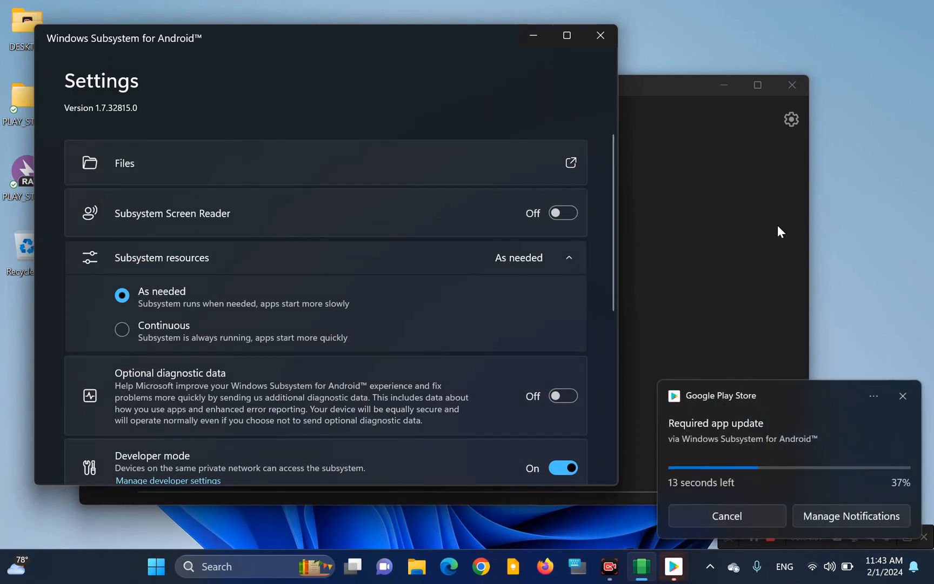
click(602, 34)
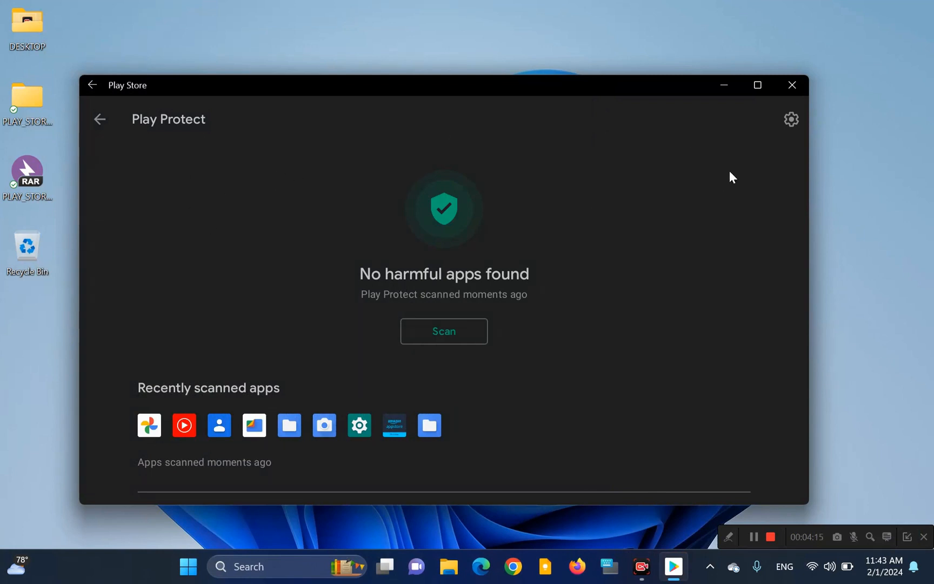
Step: Review the Play Protect settings and go back to the Google Play start page
click(785, 119)
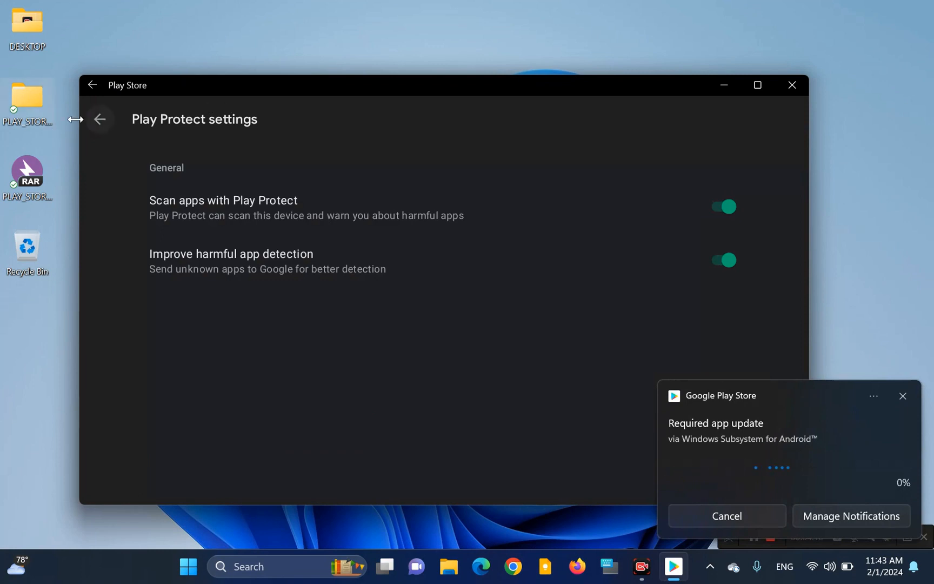
click(99, 119)
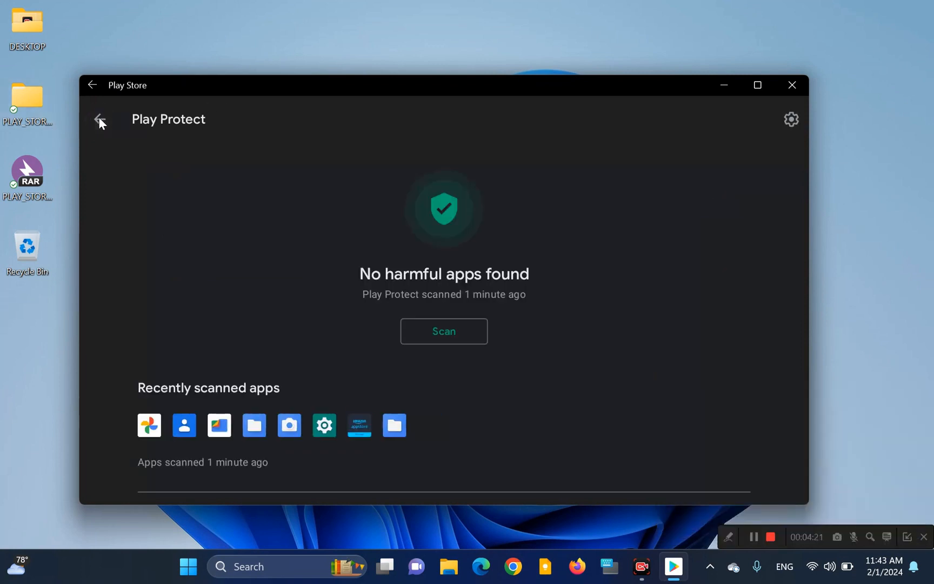
click(100, 119)
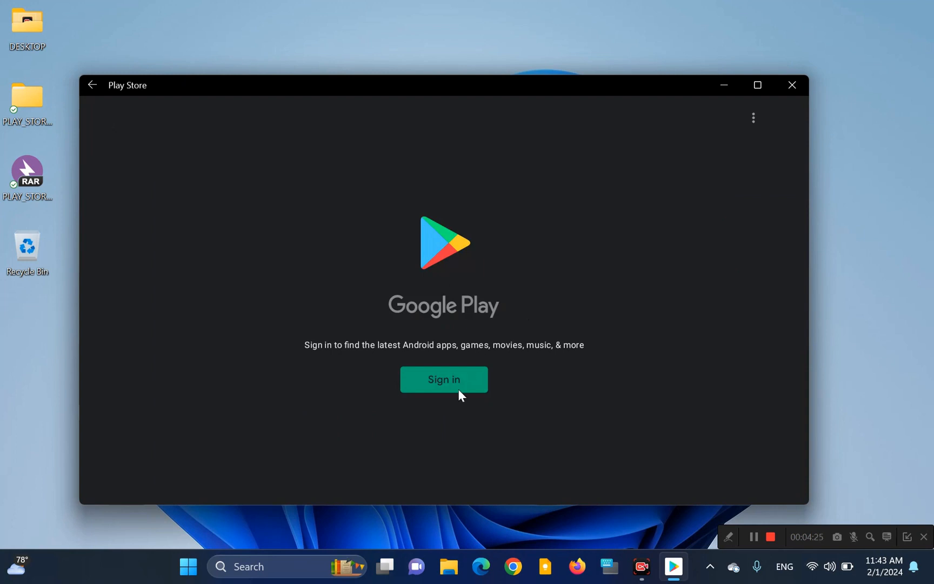
Step: Sign in to Google Play by entering the Google account's e-mail and the account password
click(443, 376)
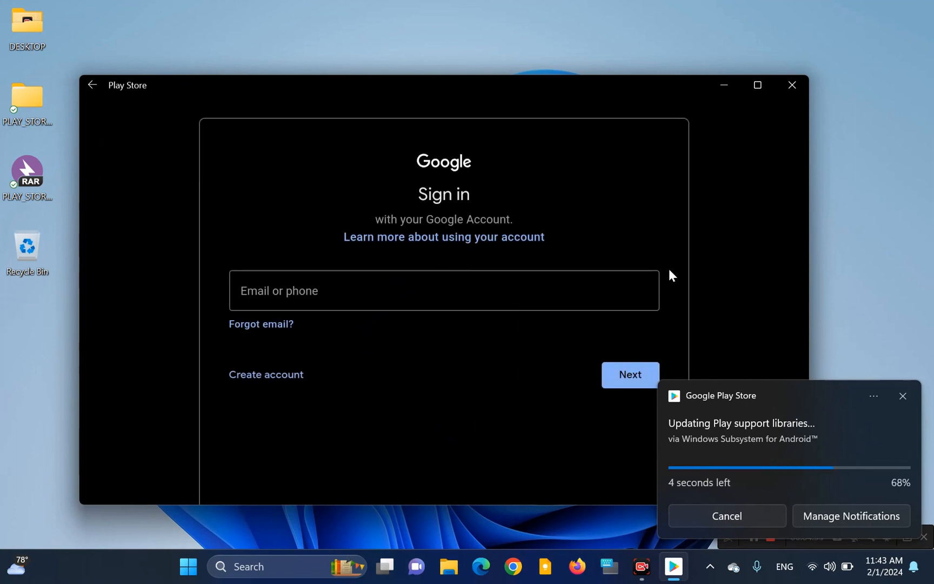
click(519, 282)
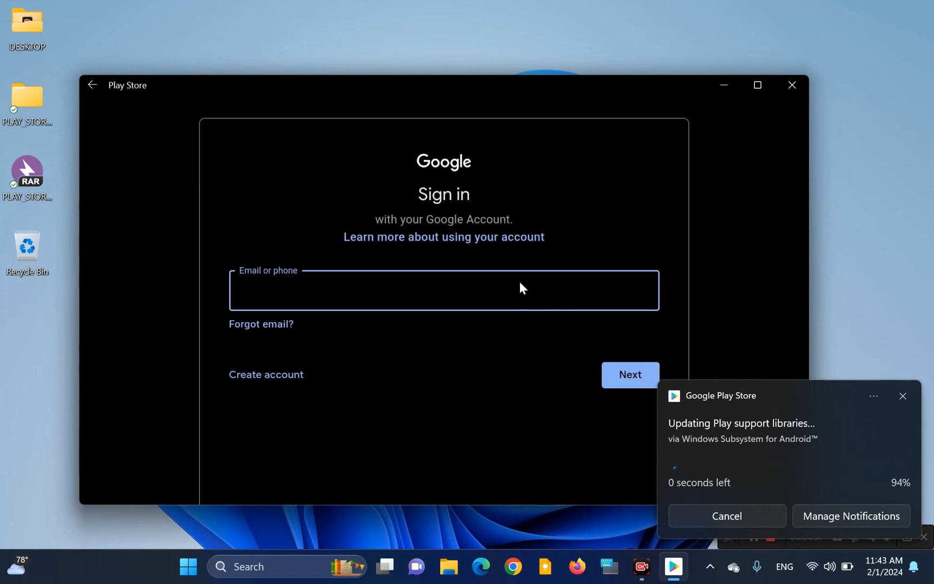
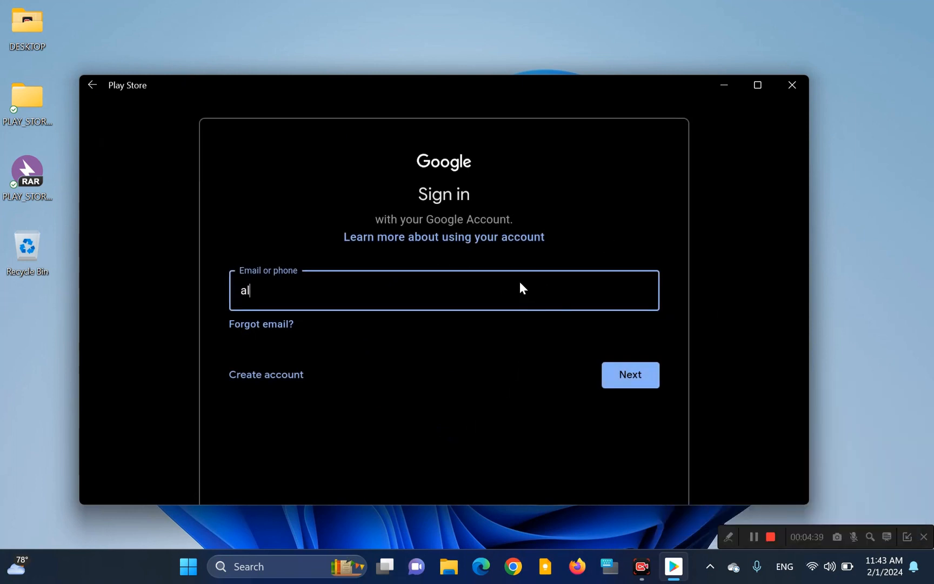
click(643, 375)
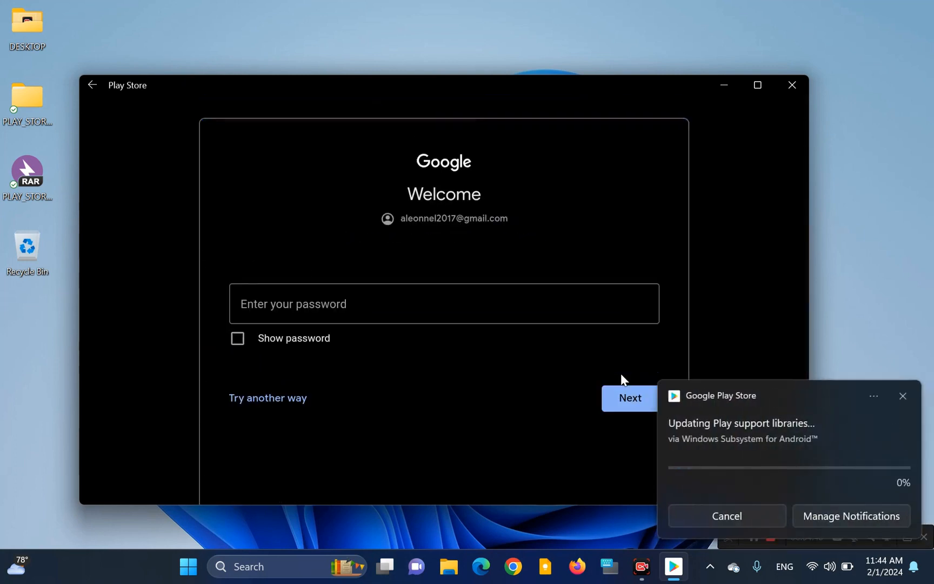
click(457, 308)
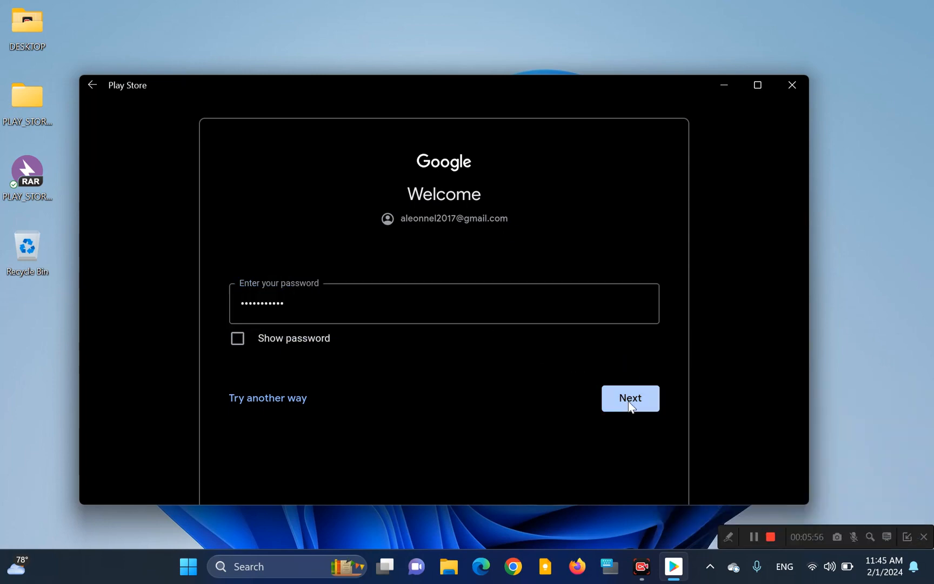
click(629, 402)
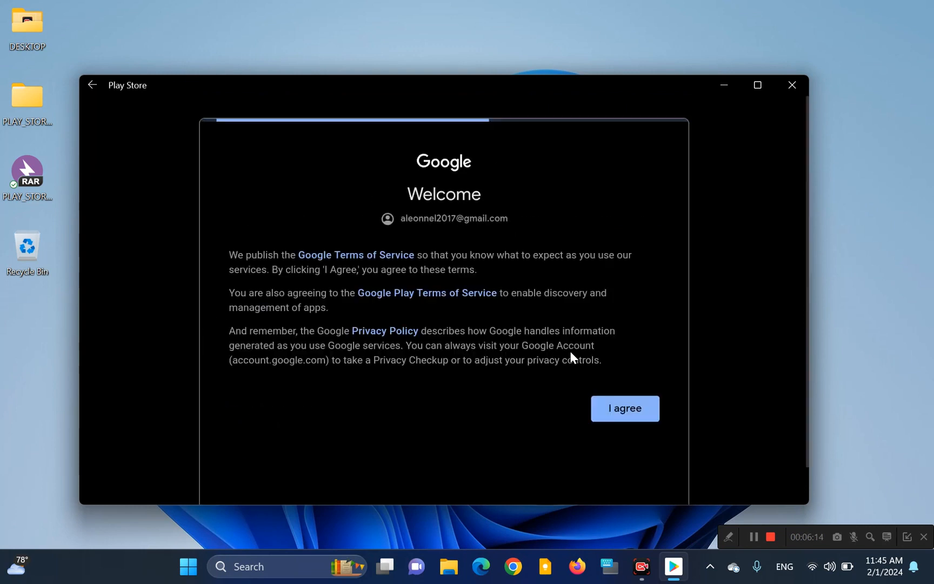
Step: Accept the Google terms of service, leave Play Protect and dismiss the account tip on the store's start page
click(622, 406)
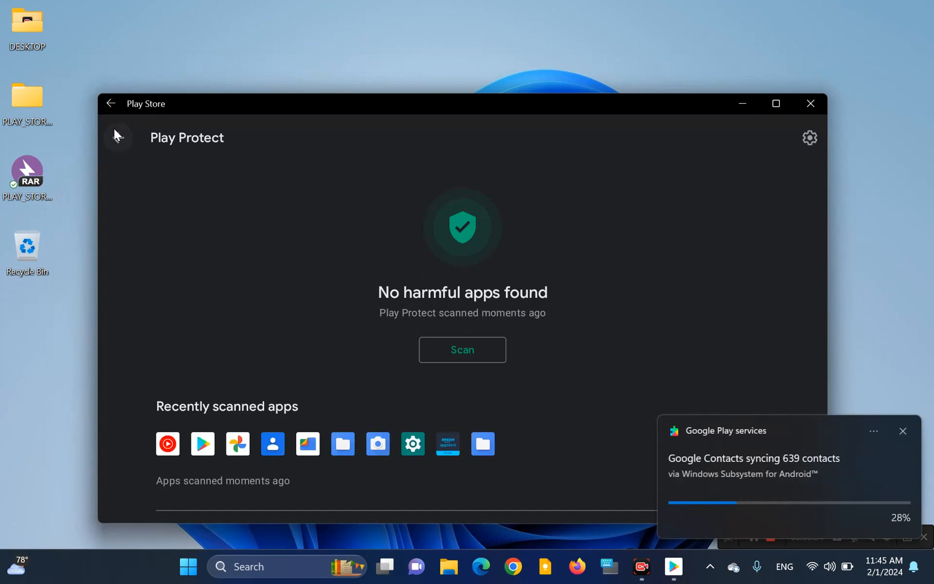
click(119, 141)
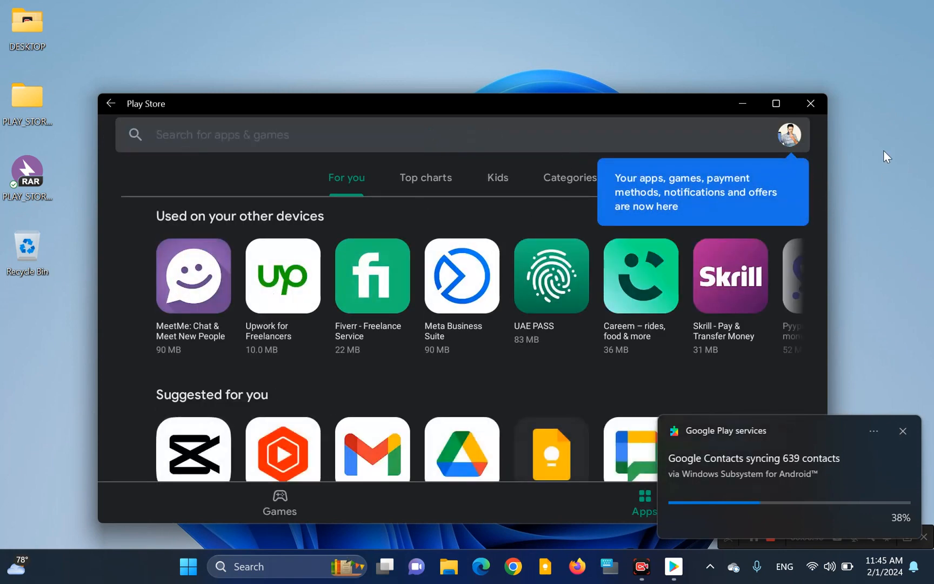
click(177, 185)
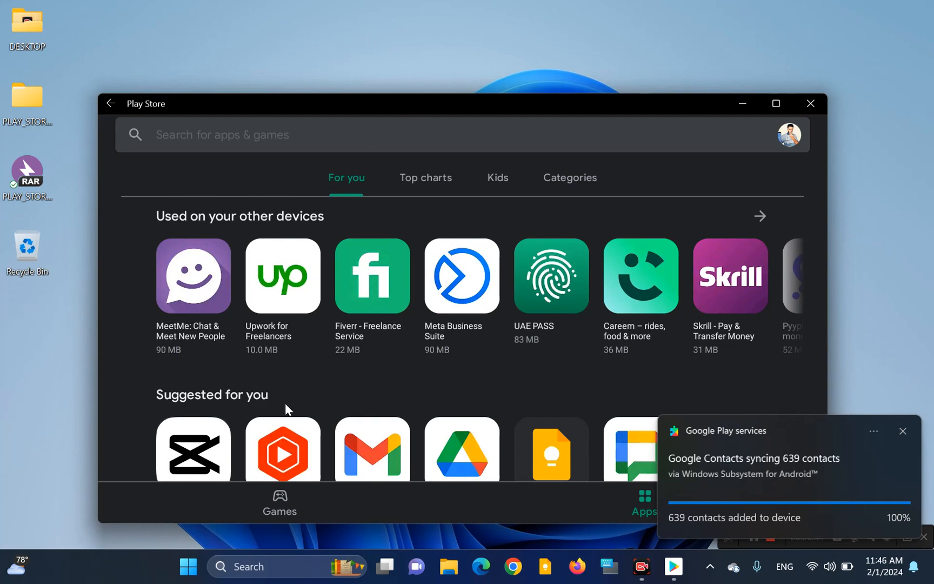
Step: Search the store for "keep" and install Google Keep - Notes and Lists
click(370, 135)
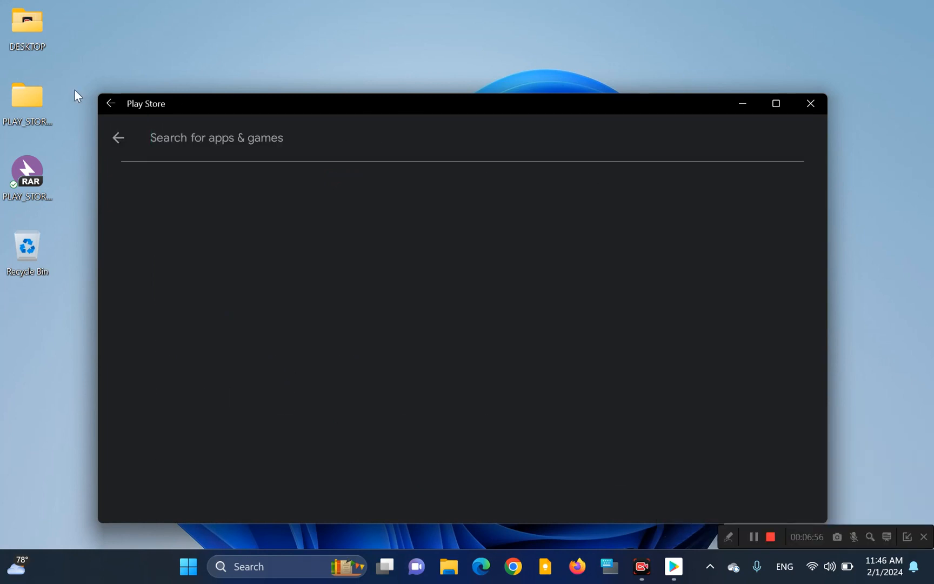
click(117, 138)
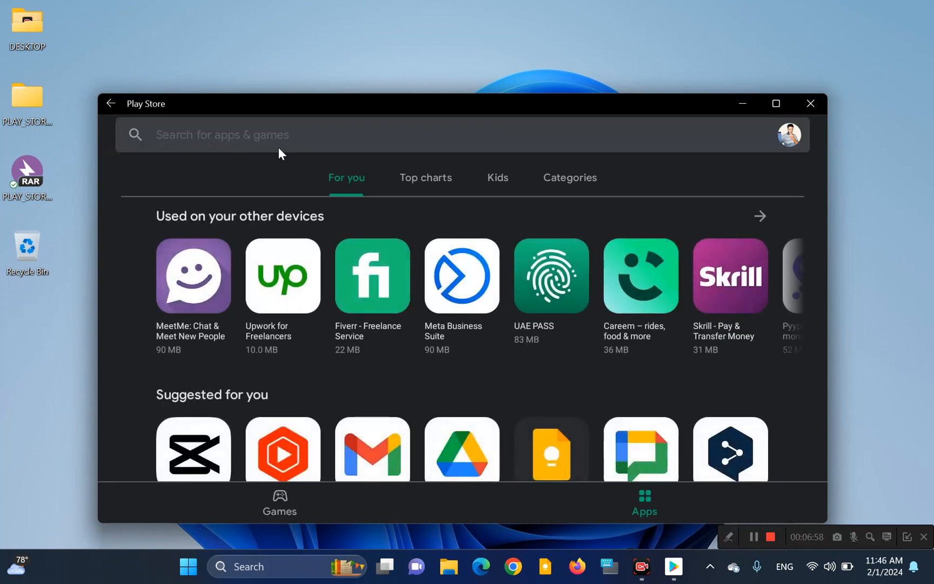
click(282, 136)
text(kepp)
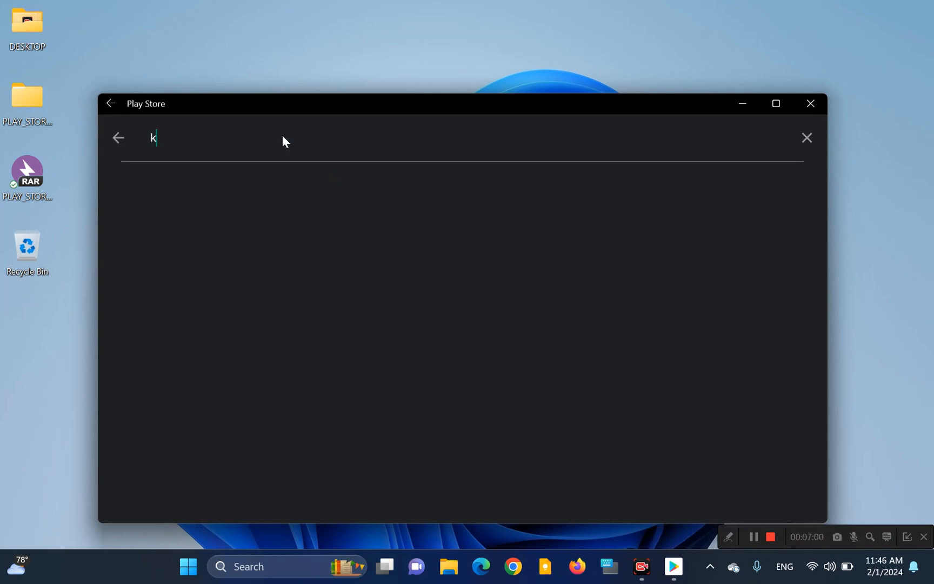
key(BackSpace)
key(BackSpace)
text(ep)
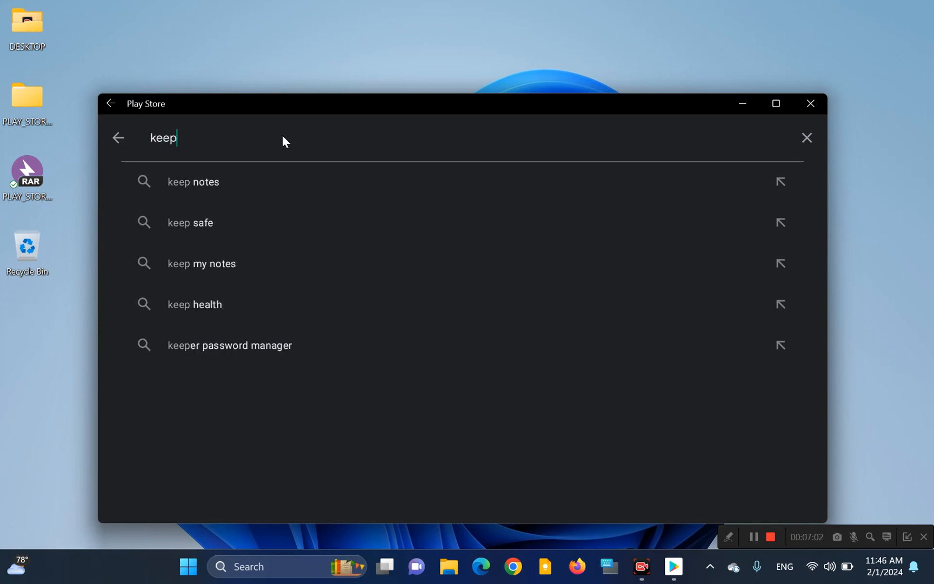
key(Return)
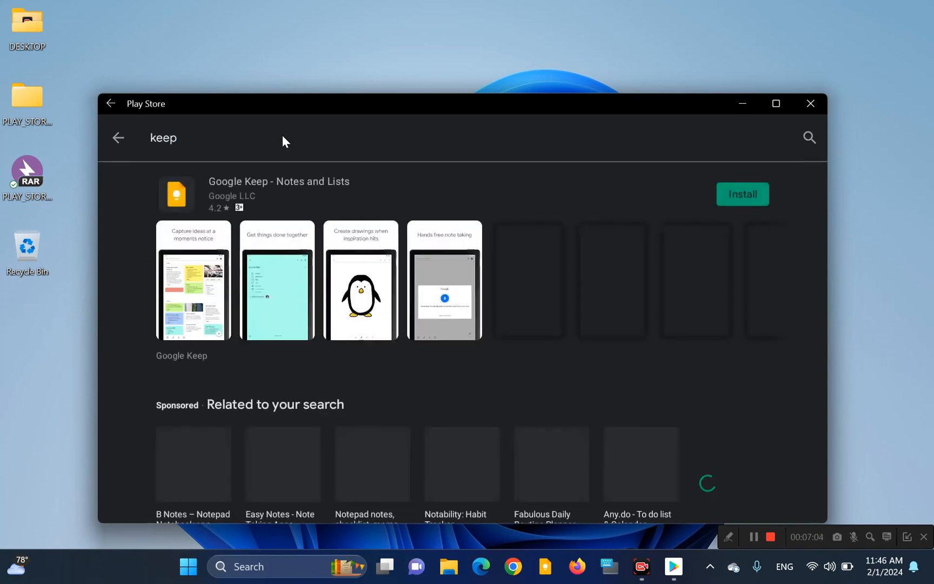
click(742, 194)
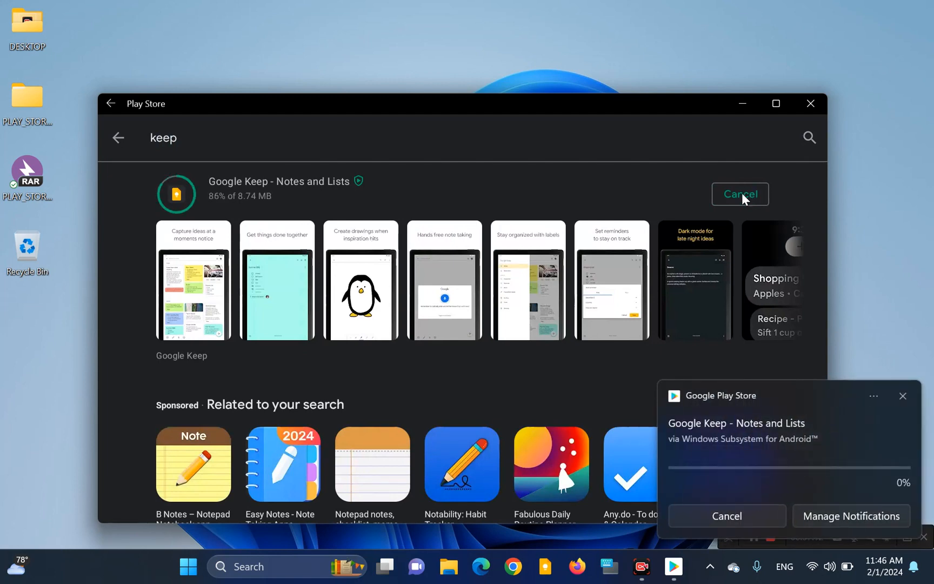
click(115, 138)
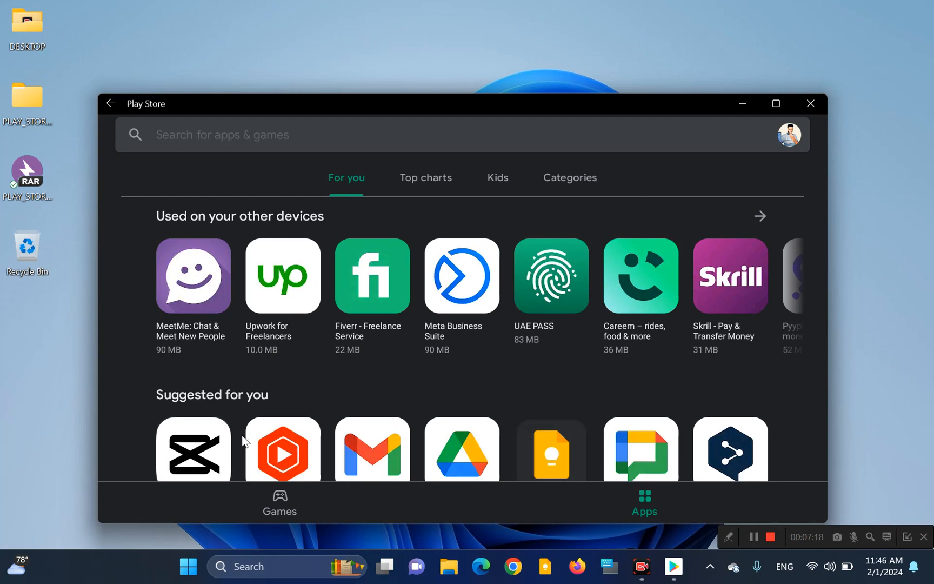
Step: Search the store for "facebook" and return to the start page after viewing the results
click(323, 136)
text(fac)
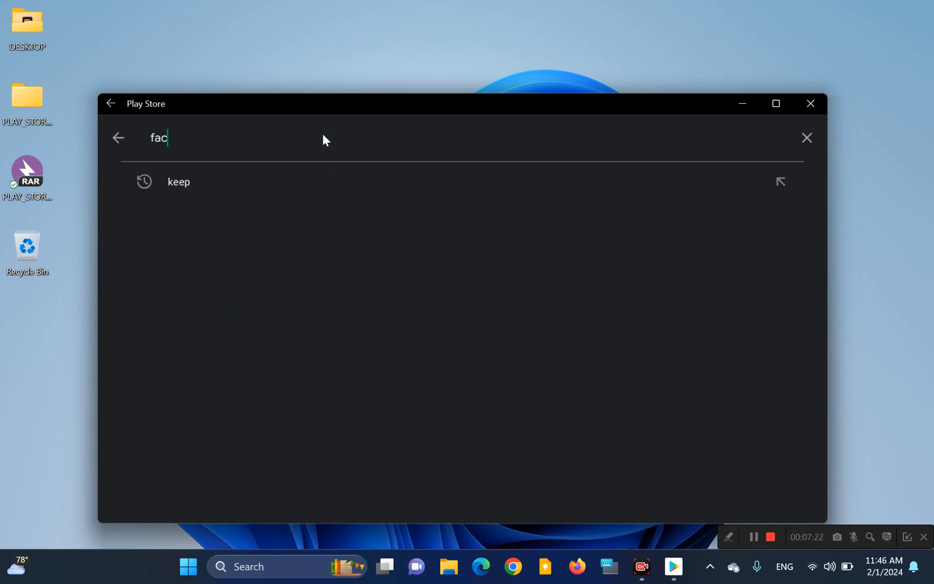
text(eboo)
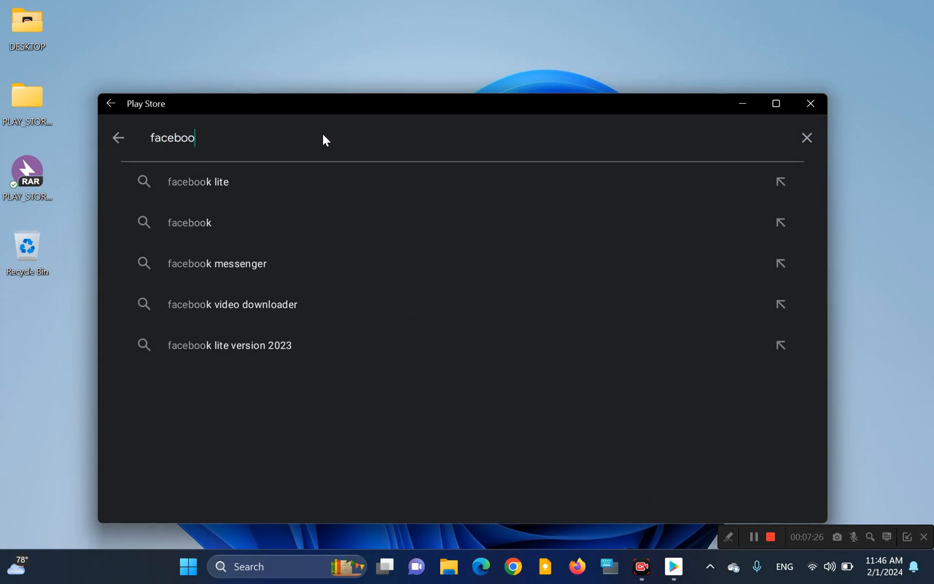
text(o)
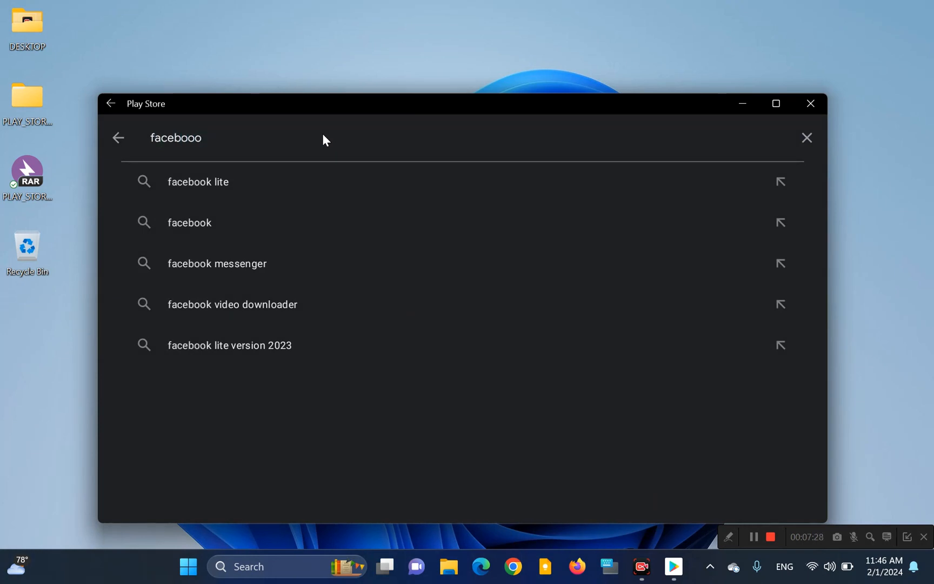
key(BackSpace)
text(k)
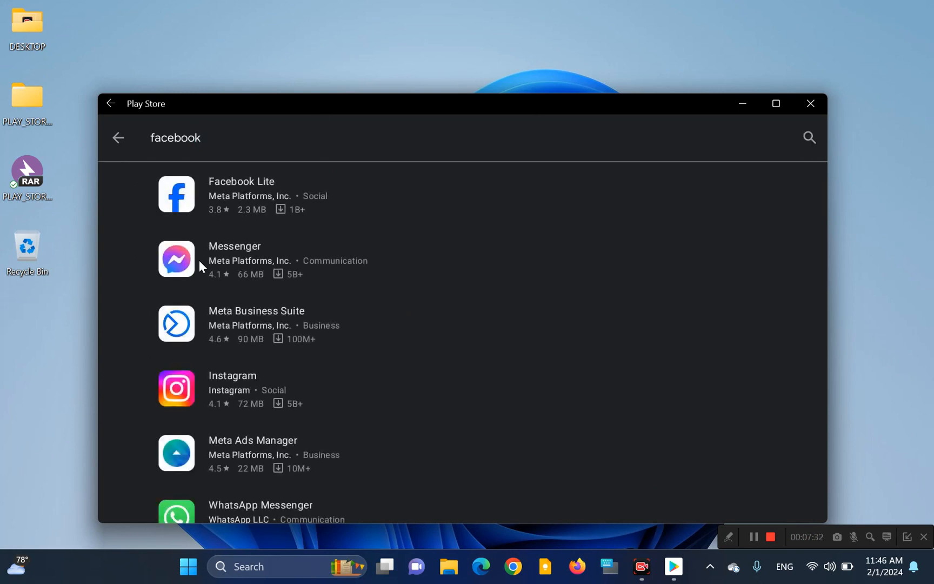
click(122, 136)
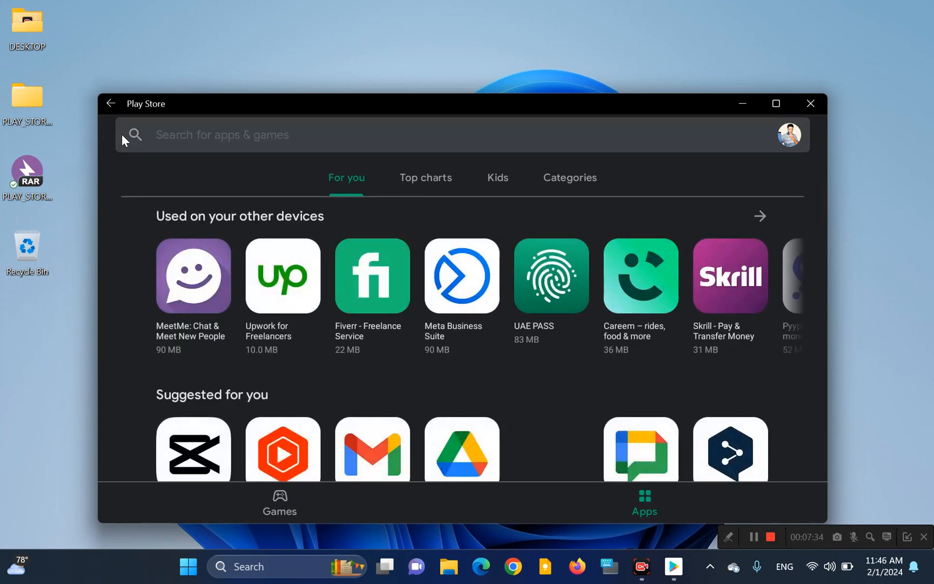
Step: Install YouTube Studio from the suggested apps and open it
click(311, 450)
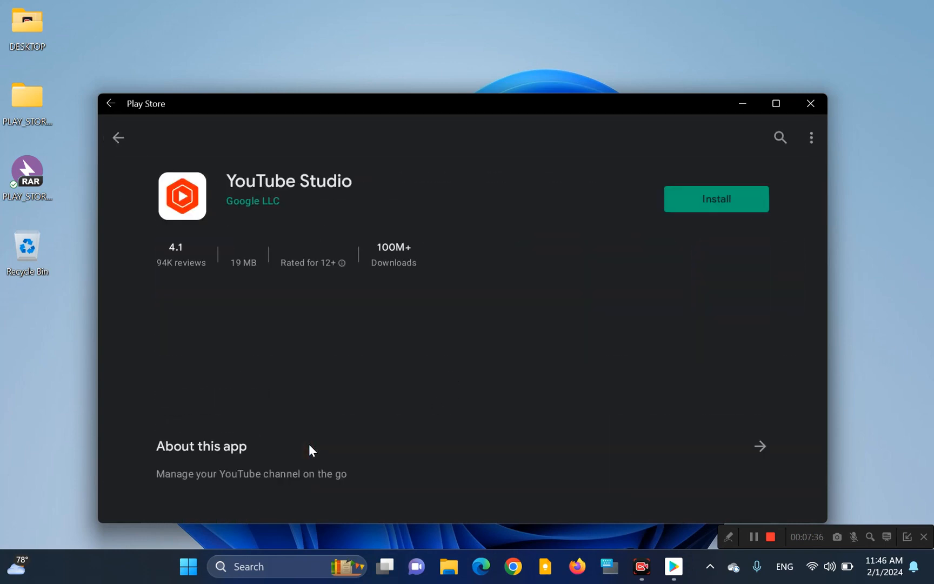
click(741, 197)
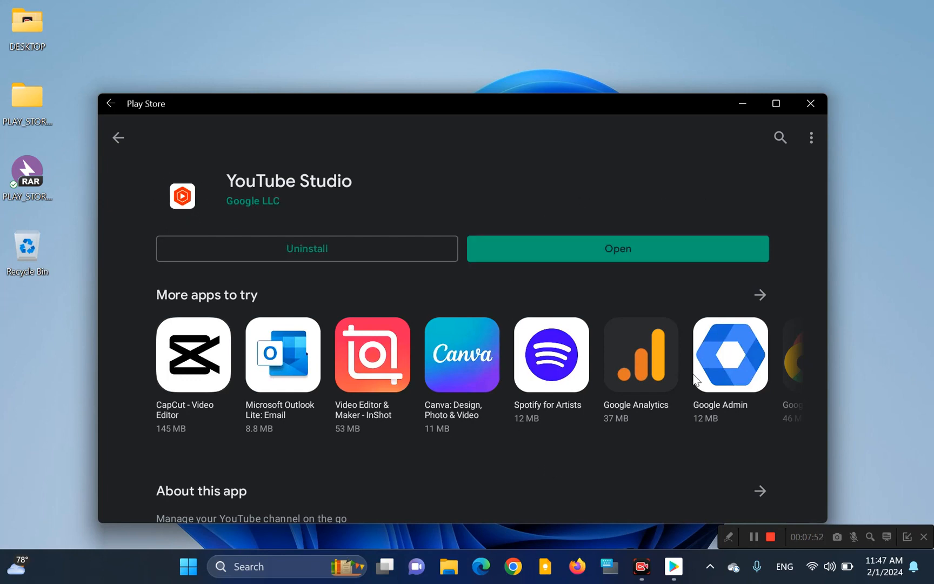
click(613, 248)
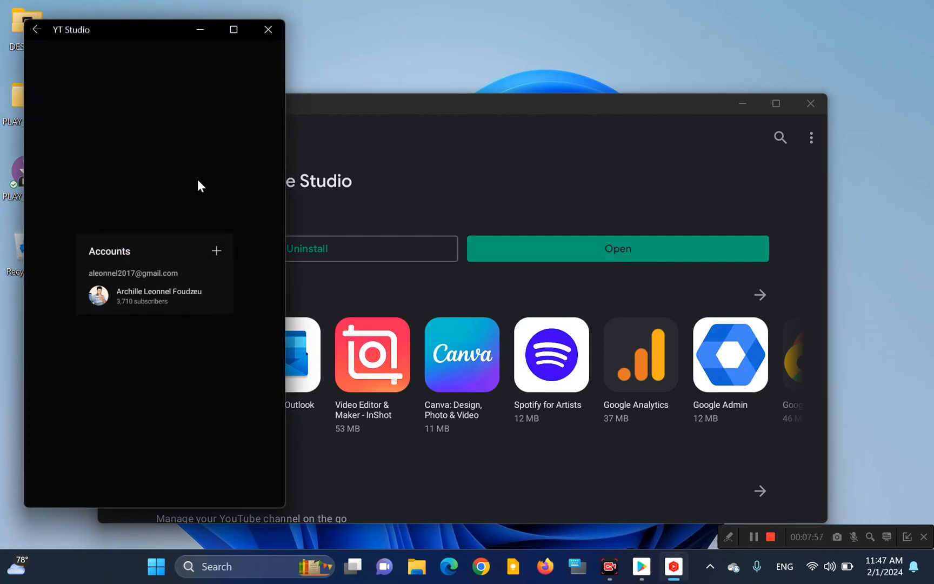
Step: Choose the listed channel account in YouTube Studio, then close the app and return to the store's start page
click(126, 295)
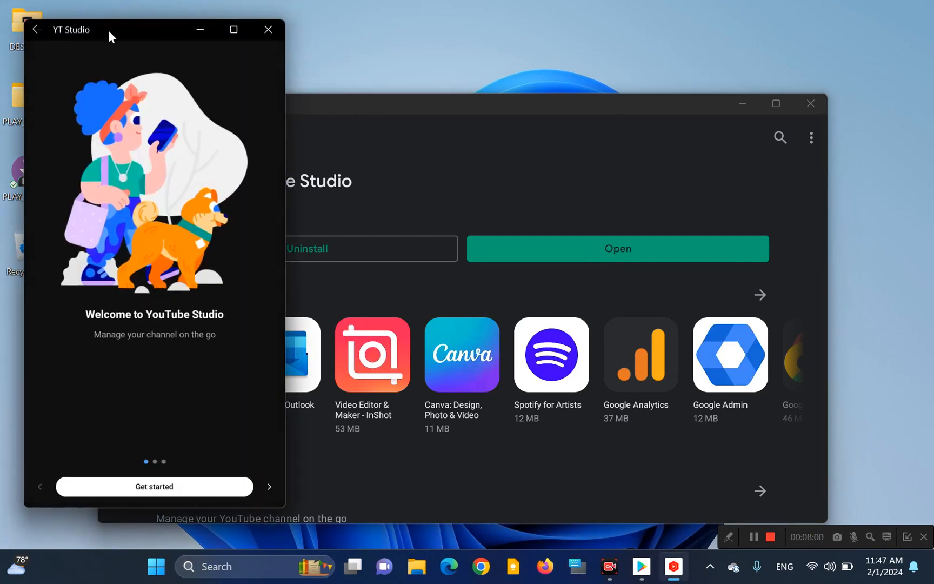
drag(108, 30, 238, 52)
click(398, 55)
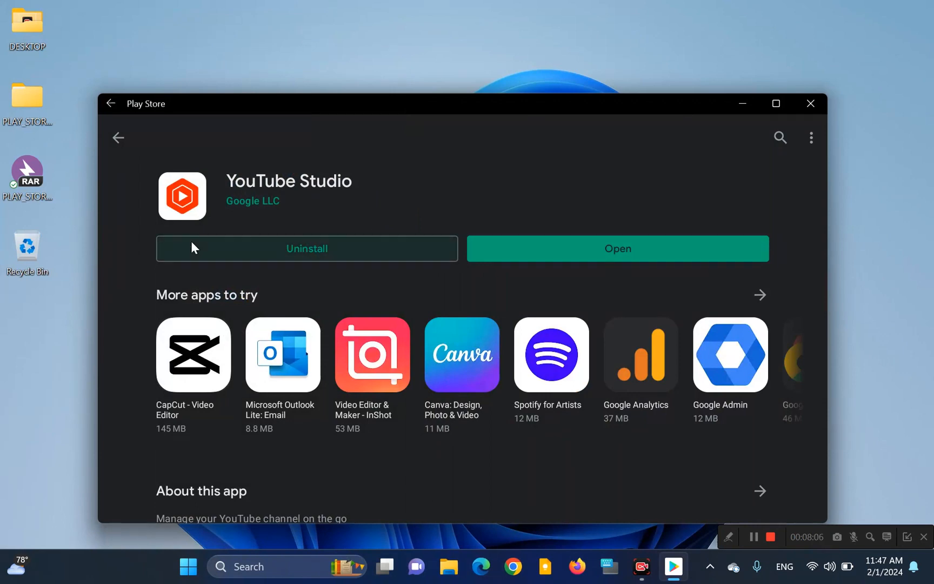
click(118, 138)
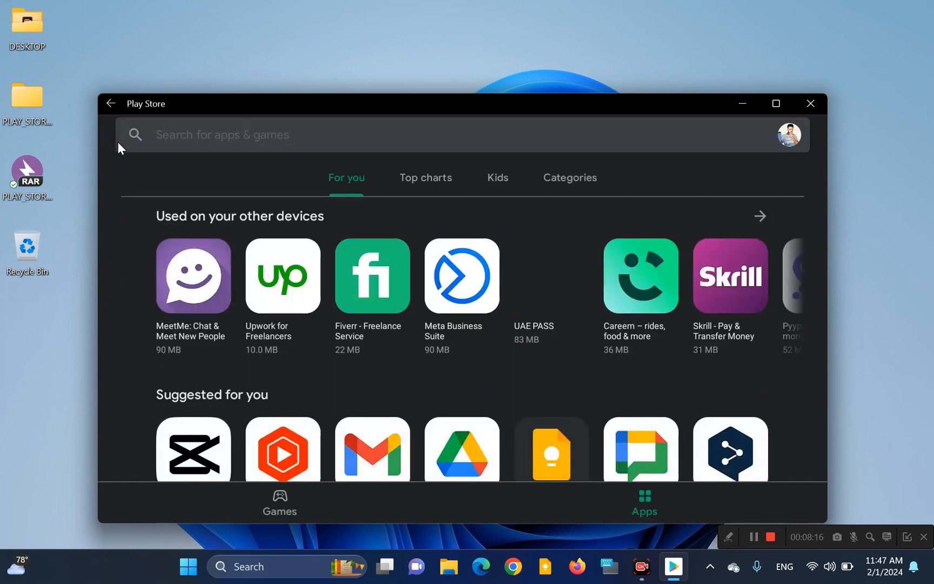